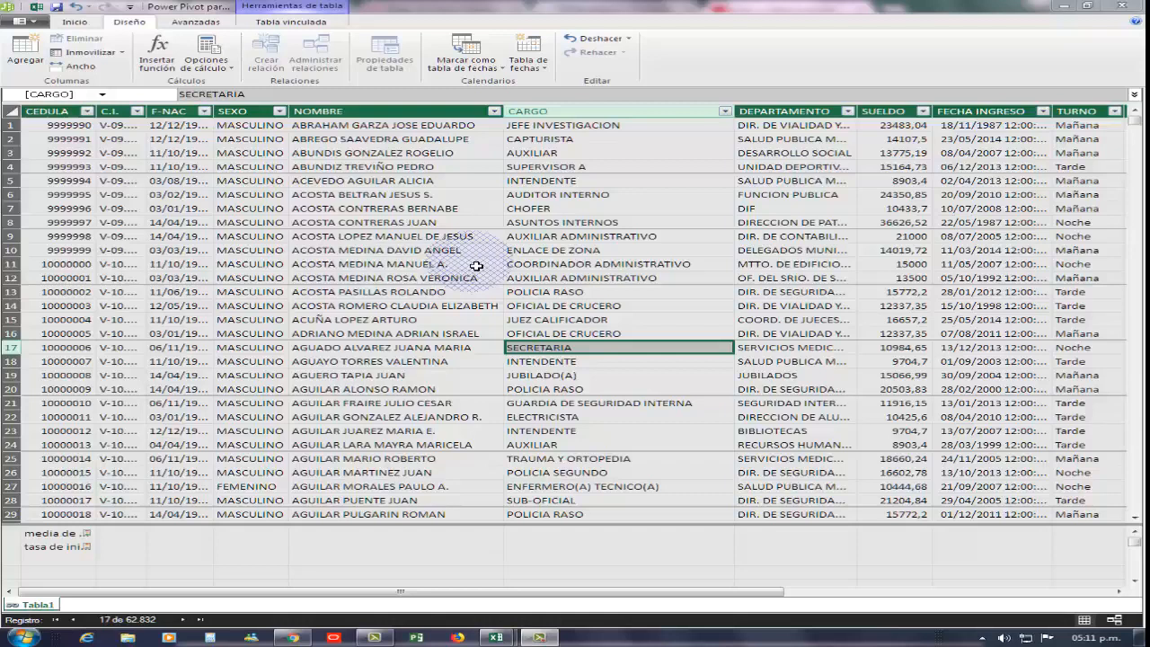
Widen the DEPARTAMENTO column so that more of each department name fits
{"action": "left_click", "coordinate": [615, 237]}
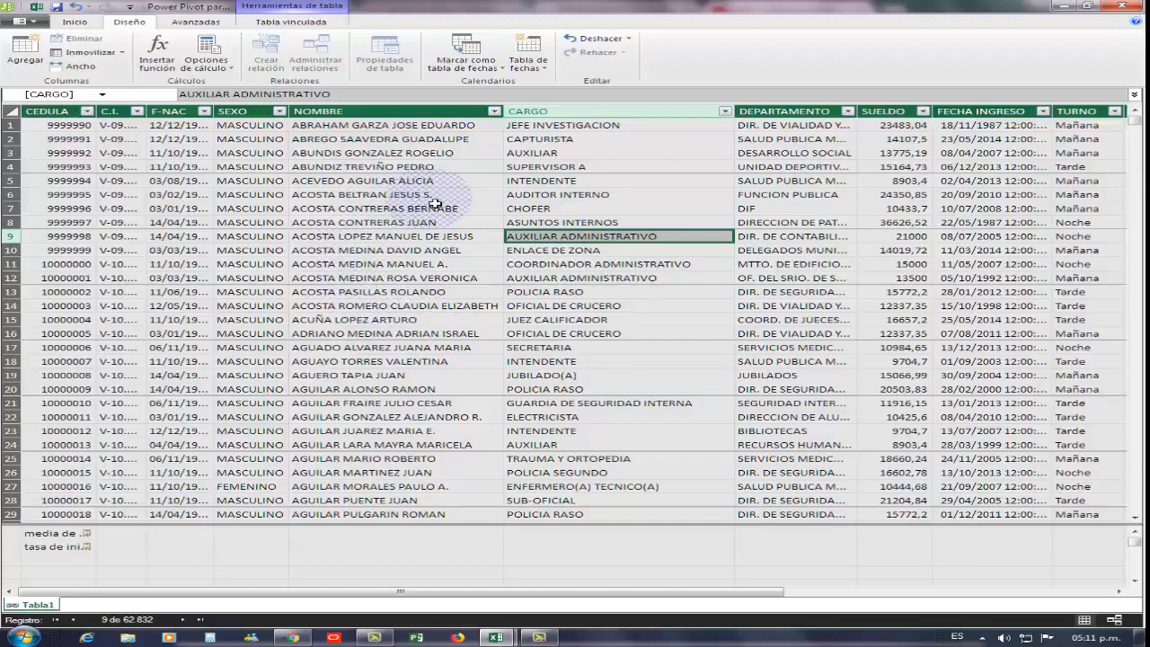
{"action": "left_click_drag", "start_coordinate": [858, 111], "coordinate": [950, 117]}
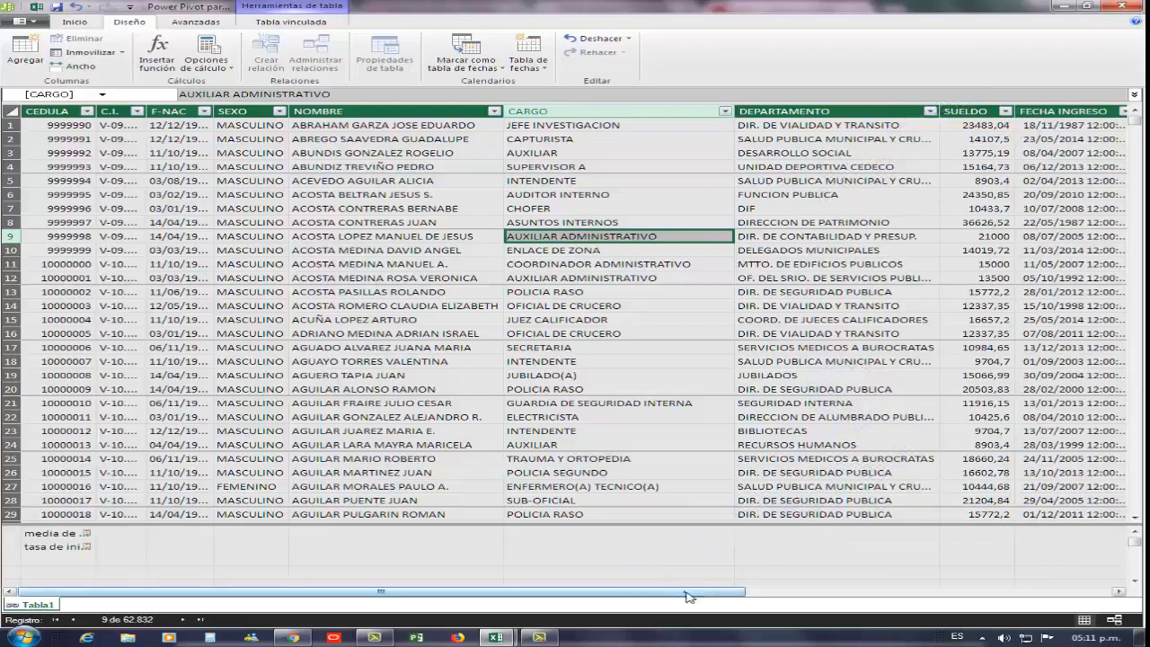
{"action": "mouse_move", "coordinate": [687, 596]}
{"action": "left_mouse_down"}
{"action": "mouse_move", "coordinate": [992, 600]}
{"action": "mouse_move", "coordinate": [692, 607]}
{"action": "left_mouse_up"}
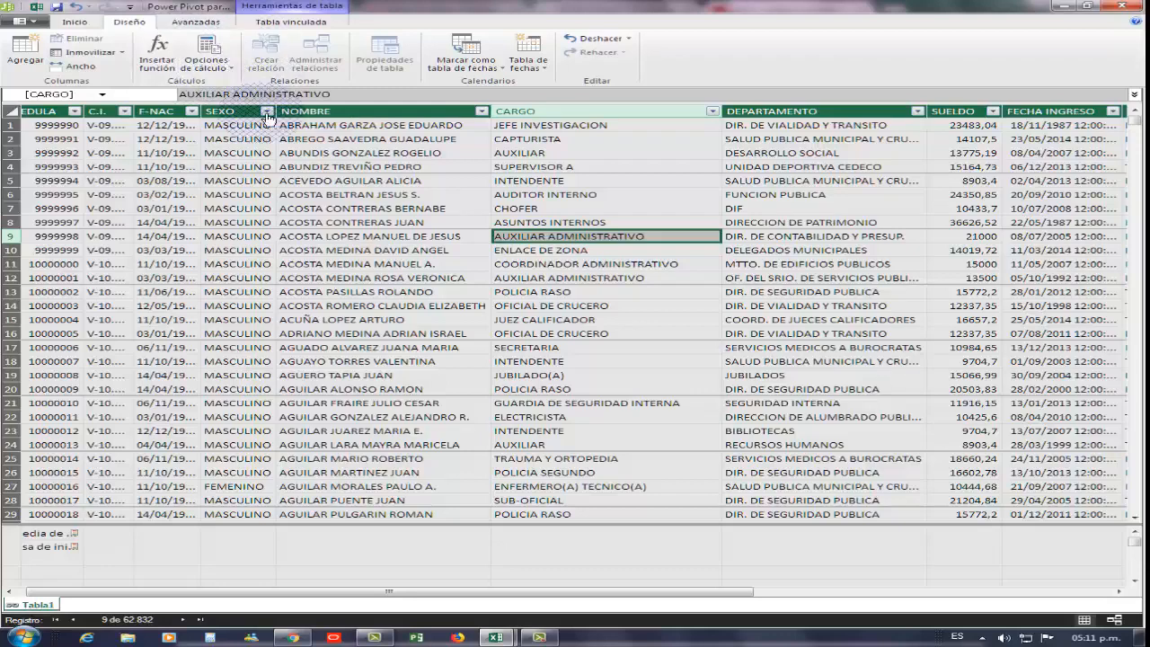
{"action": "left_click", "coordinate": [79, 23]}
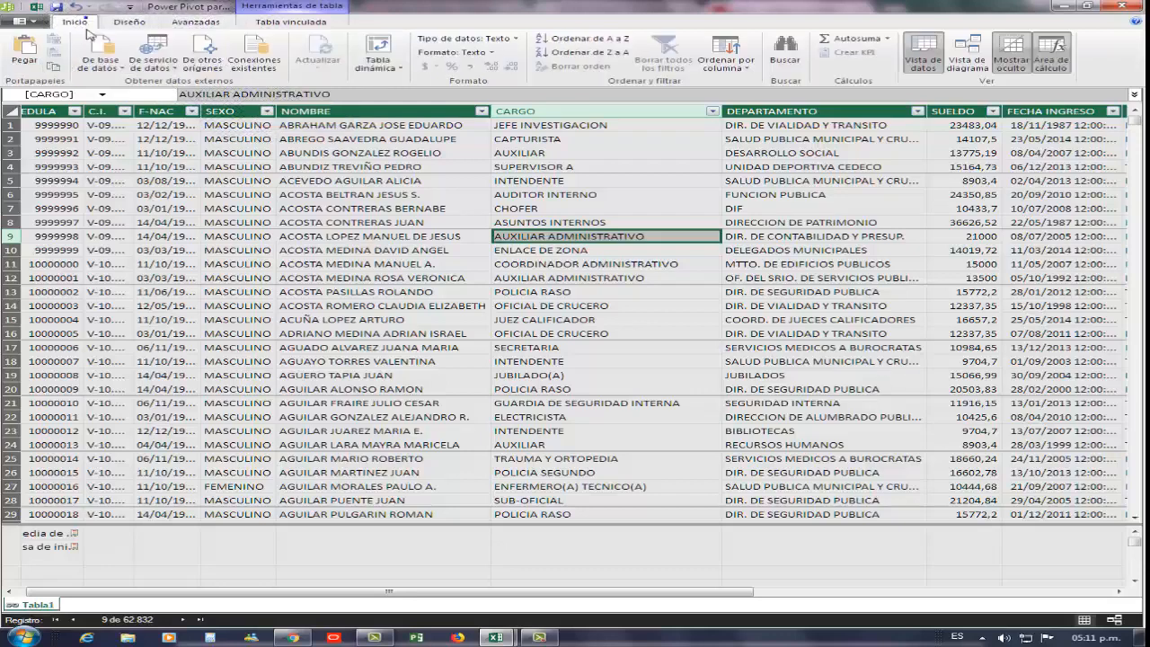
{"action": "left_click", "coordinate": [212, 23]}
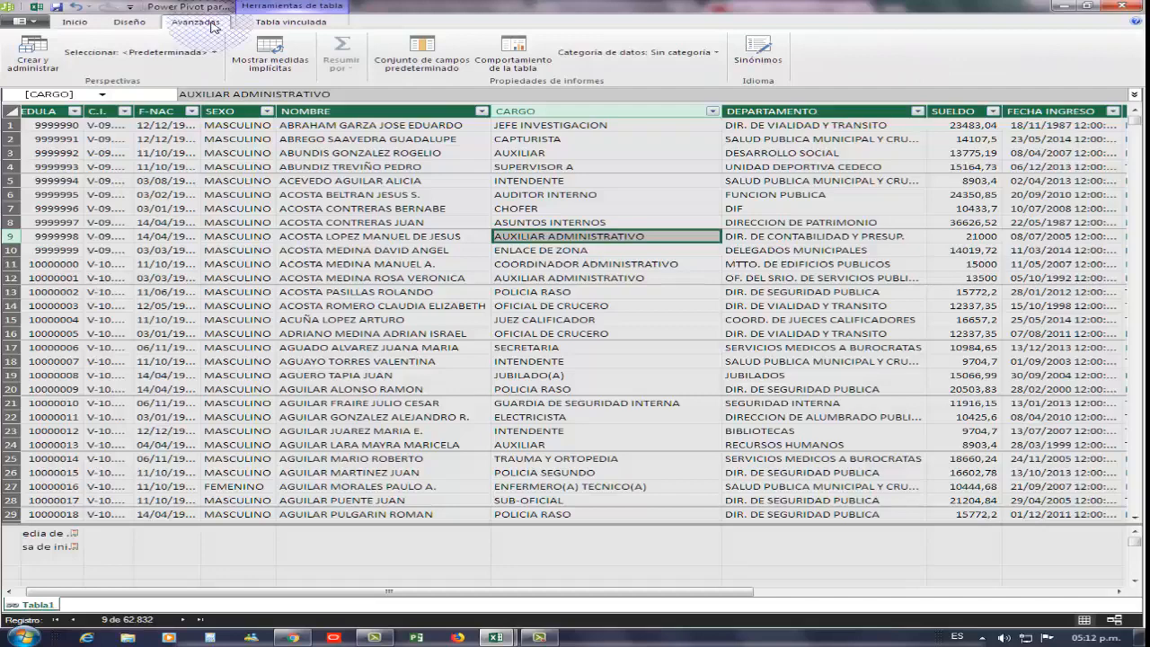
{"action": "left_click", "coordinate": [269, 63]}
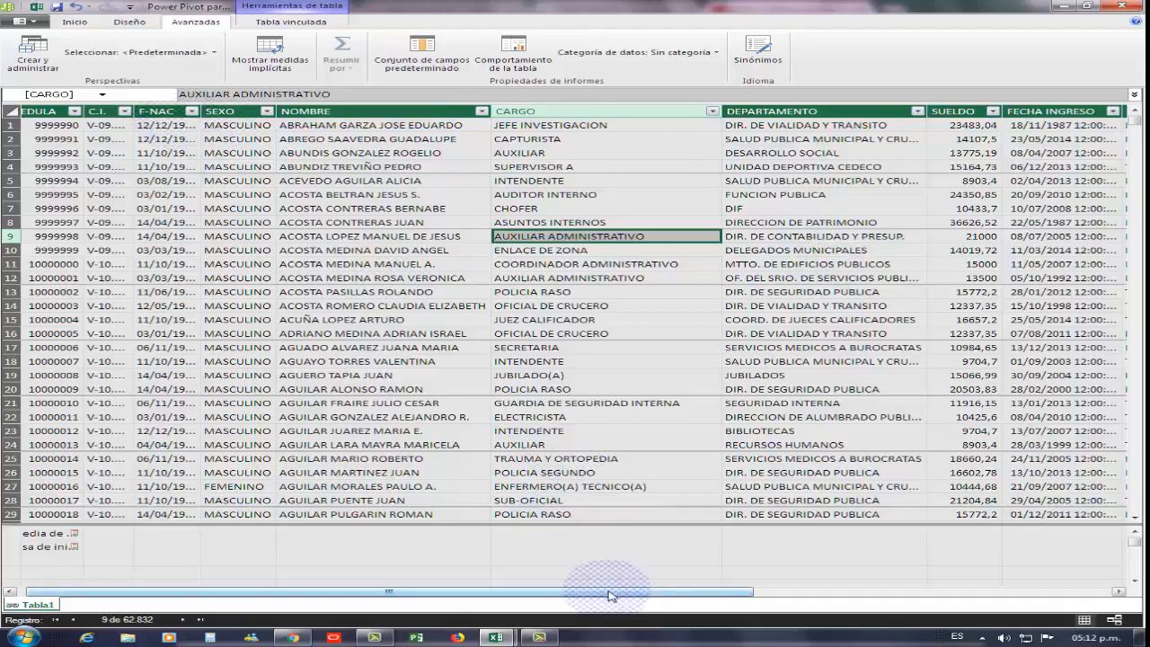
Add a new column after Inasistencias in Tabla1 and start its formula with an equals sign
{"action": "left_click_drag", "start_coordinate": [619, 593], "coordinate": [982, 614]}
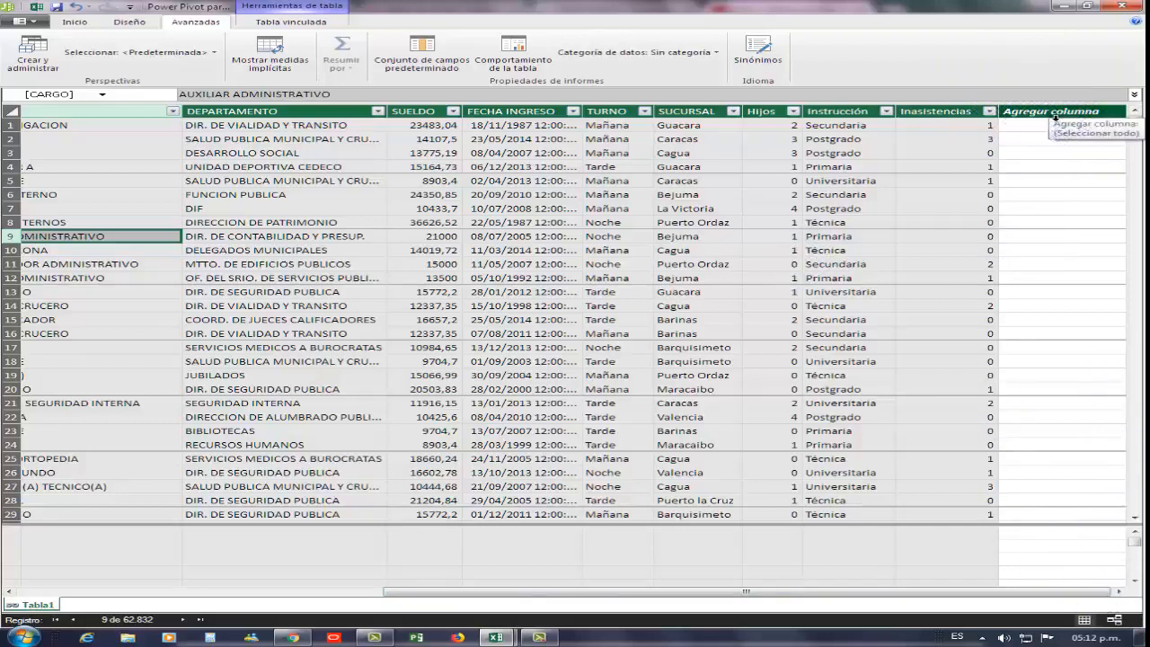
{"action": "left_click", "coordinate": [1055, 117]}
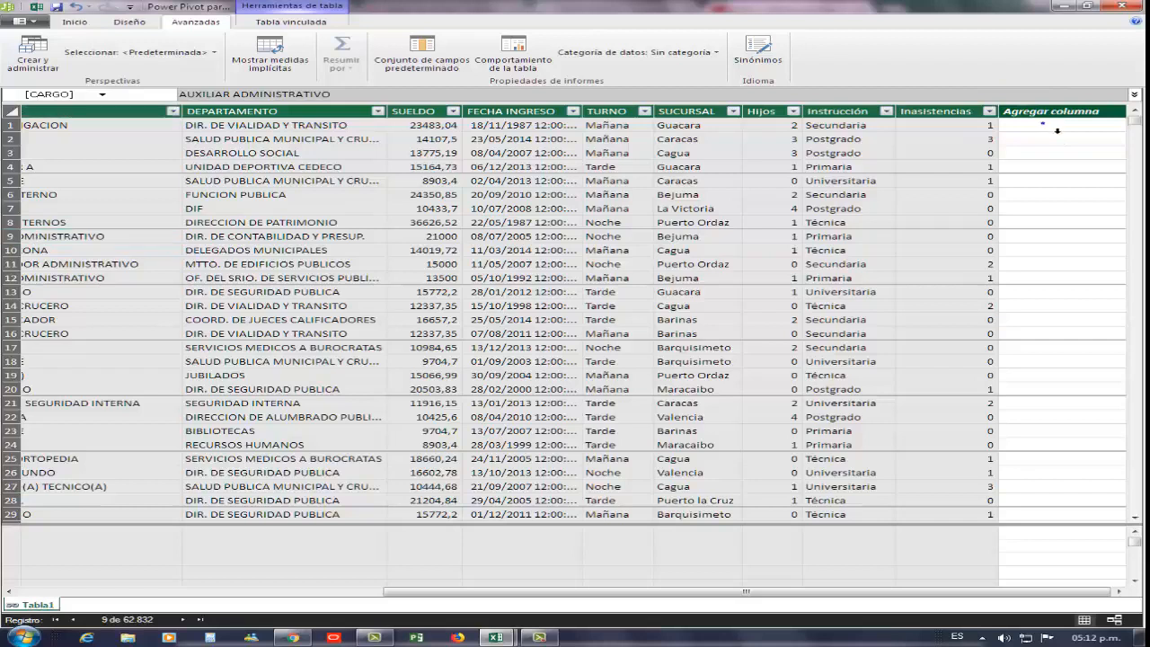
{"action": "left_click", "coordinate": [1049, 117]}
{"action": "left_click", "coordinate": [1047, 117]}
{"action": "left_click", "coordinate": [1061, 120]}
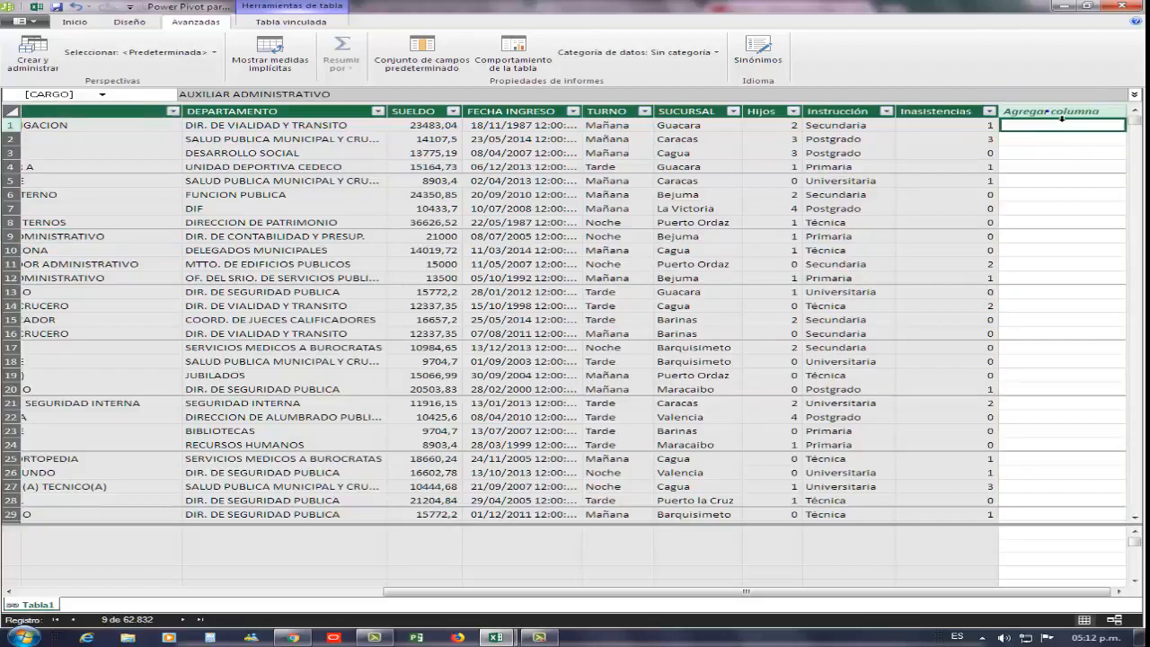
{"action": "left_click", "coordinate": [1062, 114]}
{"action": "left_click", "coordinate": [1056, 115]}
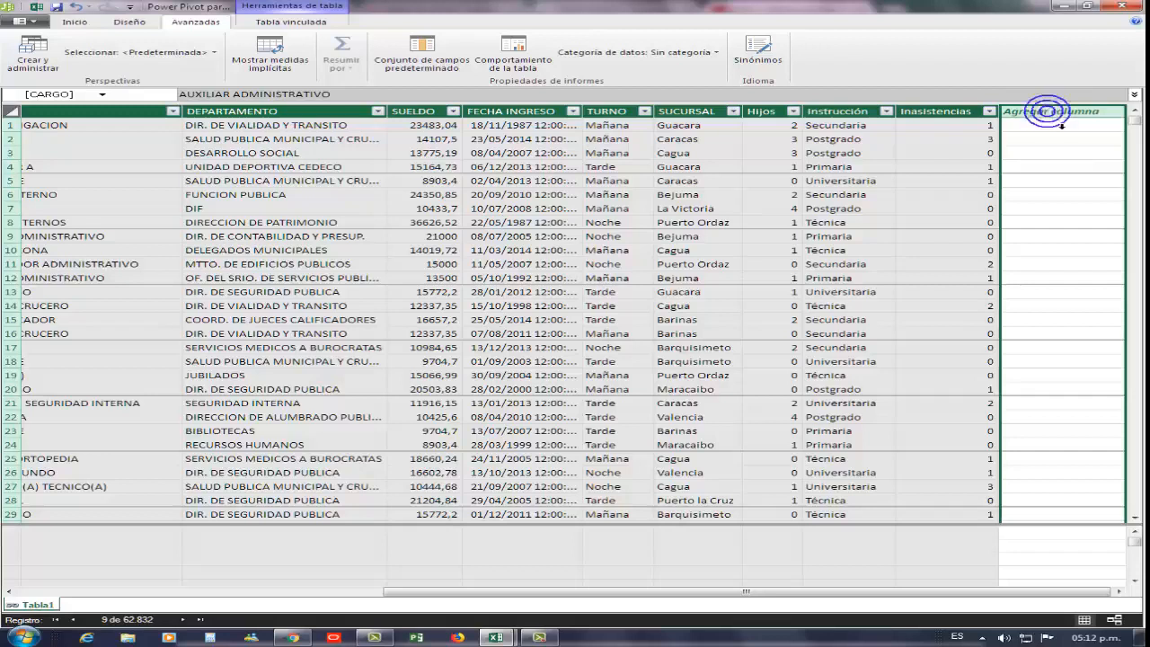
{"action": "left_click", "coordinate": [1056, 115]}
{"action": "left_click", "coordinate": [1052, 116]}
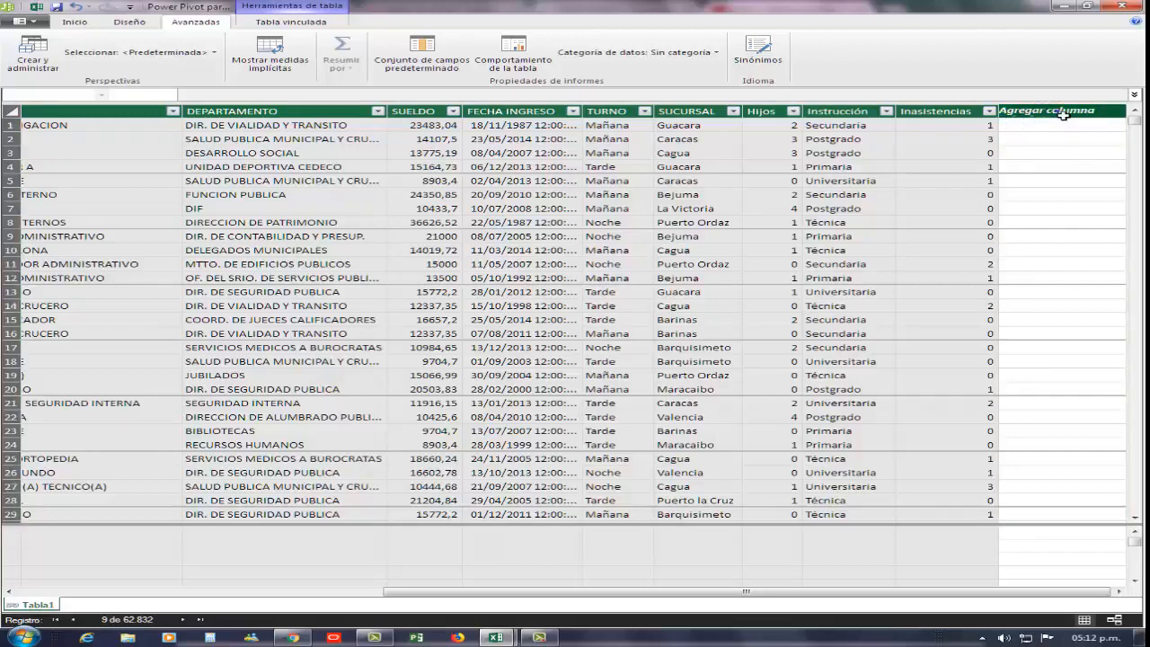
{"action": "double_click", "coordinate": [1063, 114]}
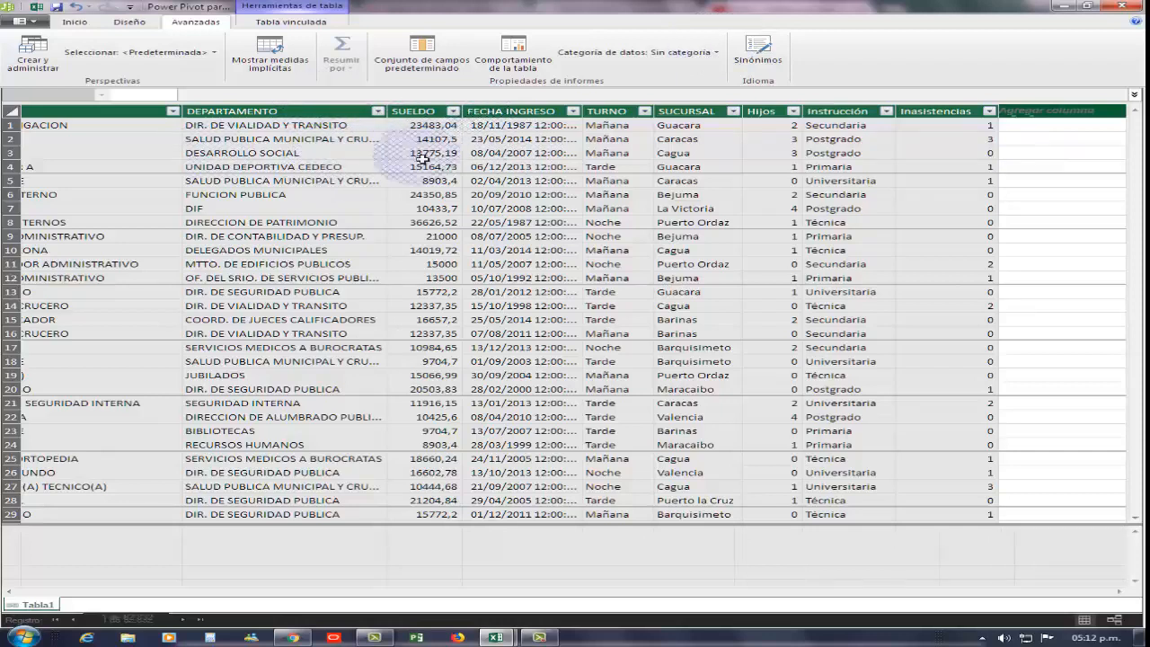
{"action": "left_click", "coordinate": [1044, 115]}
{"action": "type", "text": "="}
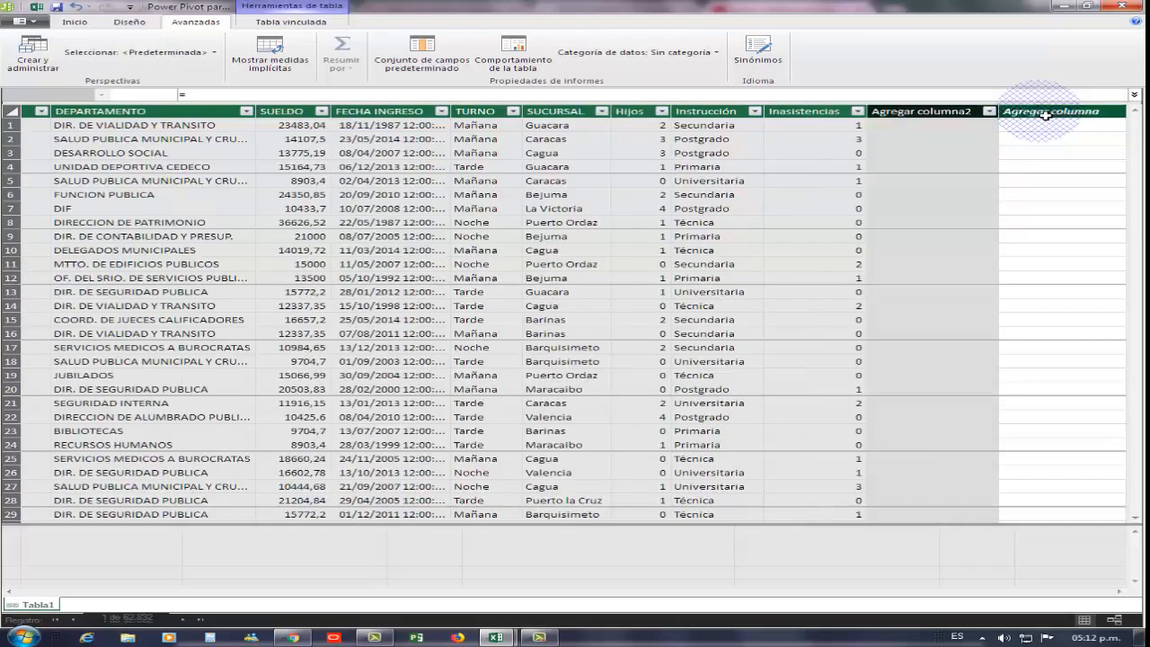
Try to rename the header of the newly added column beside Inasistencias
{"action": "double_click", "coordinate": [921, 116]}
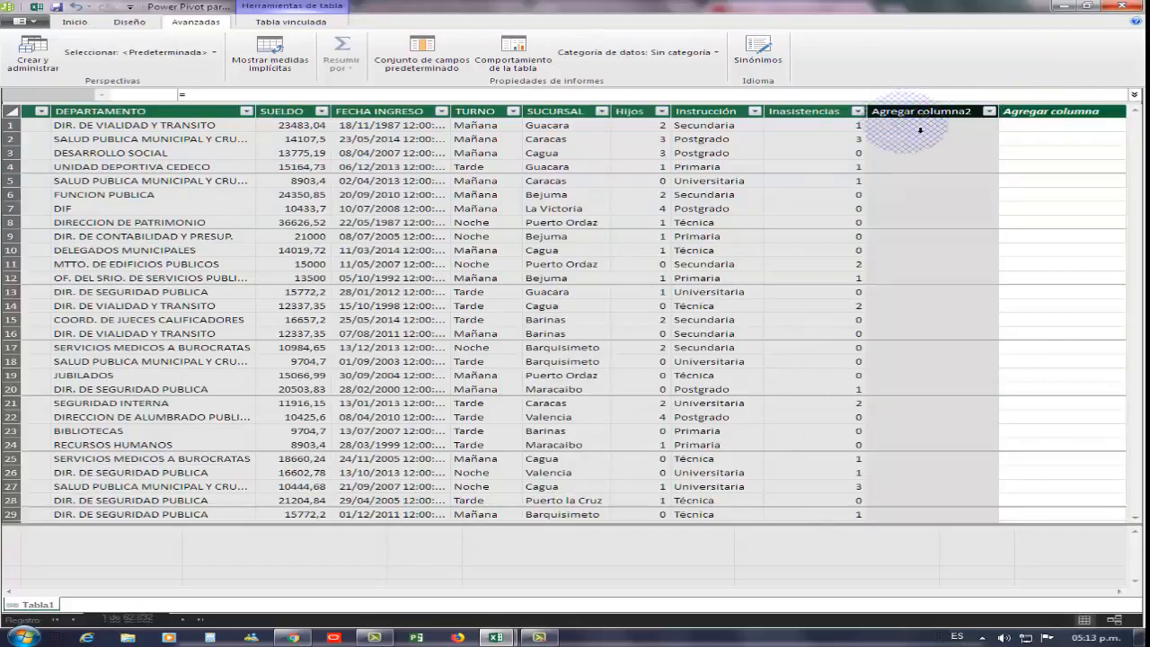
{"action": "double_click", "coordinate": [949, 116]}
{"action": "type", "text": "s"}
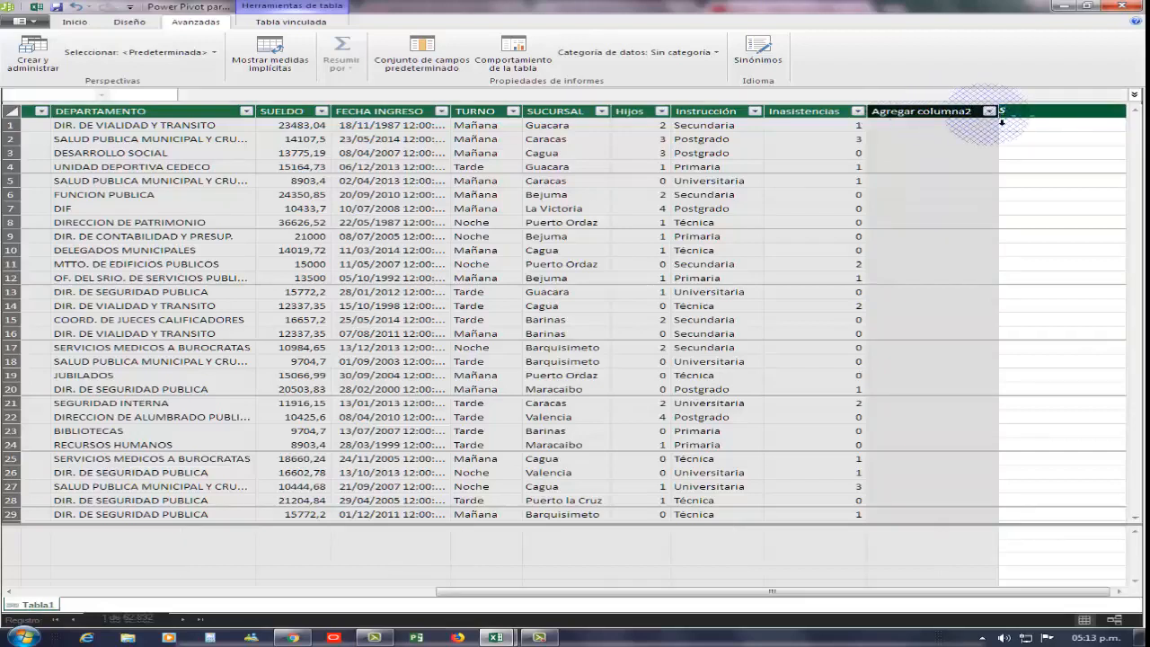
{"action": "left_click", "coordinate": [906, 152]}
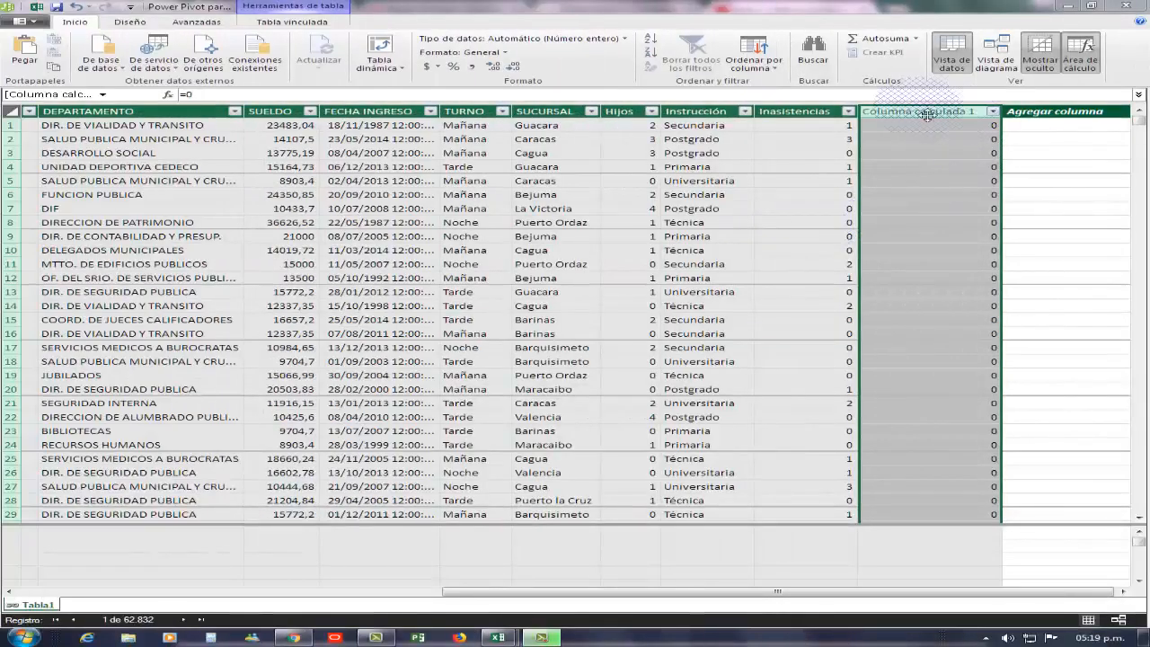
Rename the calculated column after Inasistencias as "Total Bs"
{"action": "right_click", "coordinate": [952, 114]}
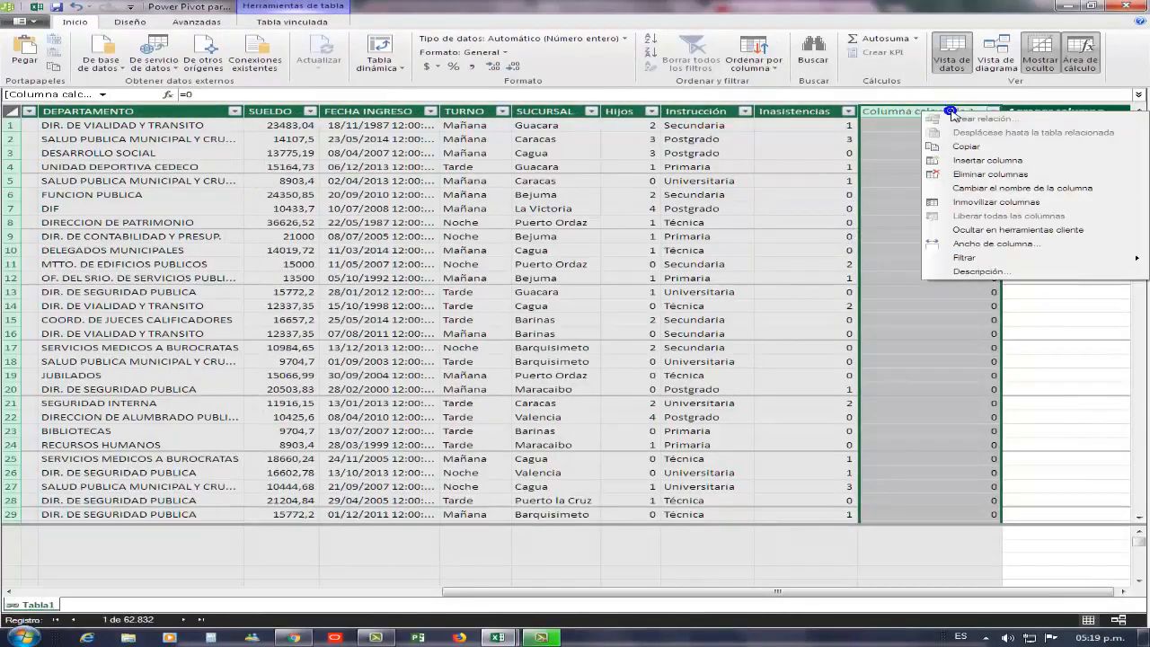
{"action": "left_click", "coordinate": [1026, 189]}
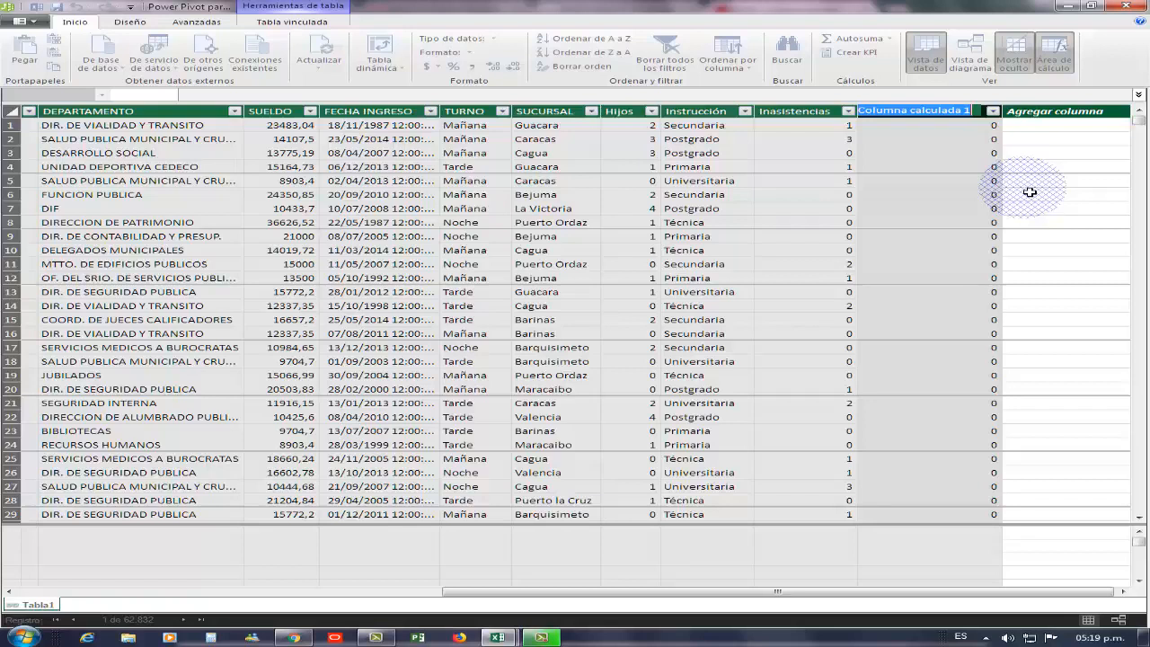
{"action": "type", "text": "tOTAL"}
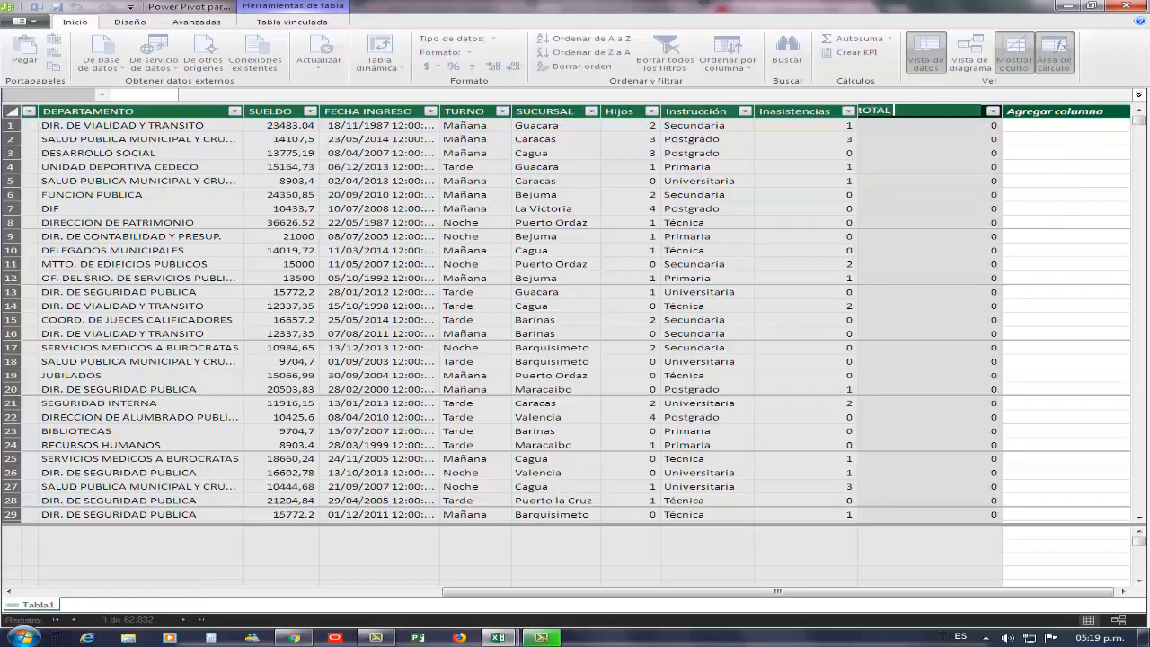
{"action": "key", "text": "BackSpace"}
{"action": "key", "text": "BackSpace"}
{"action": "key", "text": "BackSpace"}
{"action": "type", "text": "Total B"}
{"action": "key", "text": "Return"}
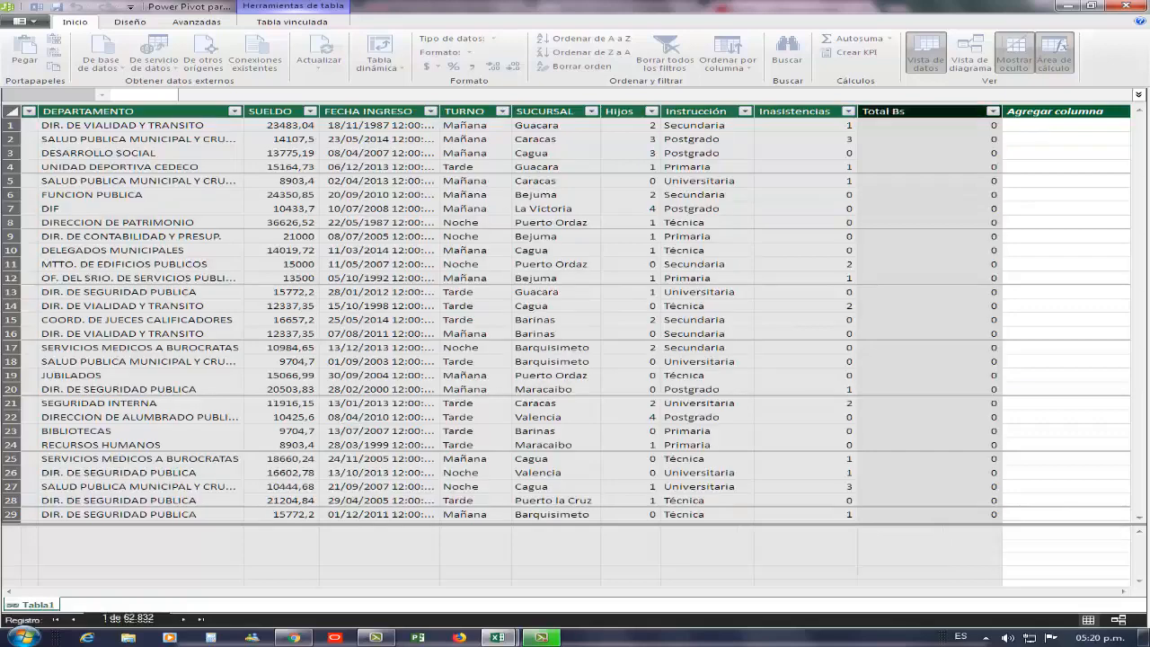
Set the Total Bs column's formula to =[SUELDO]*3000
{"action": "left_click", "coordinate": [892, 127]}
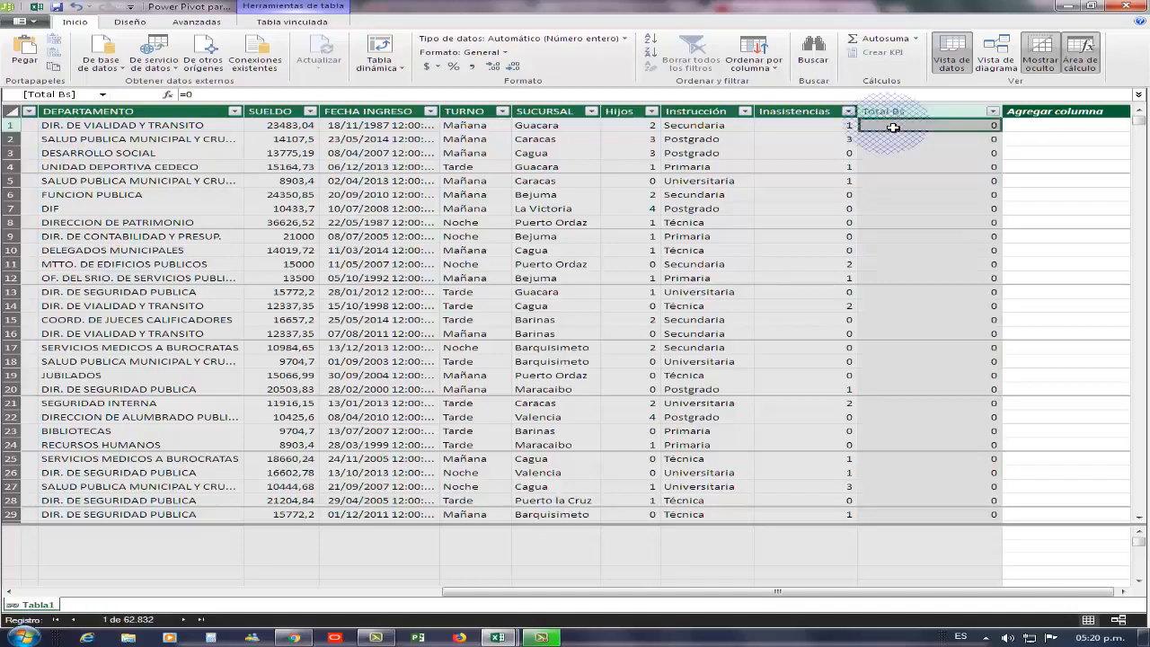
{"action": "left_click", "coordinate": [236, 95]}
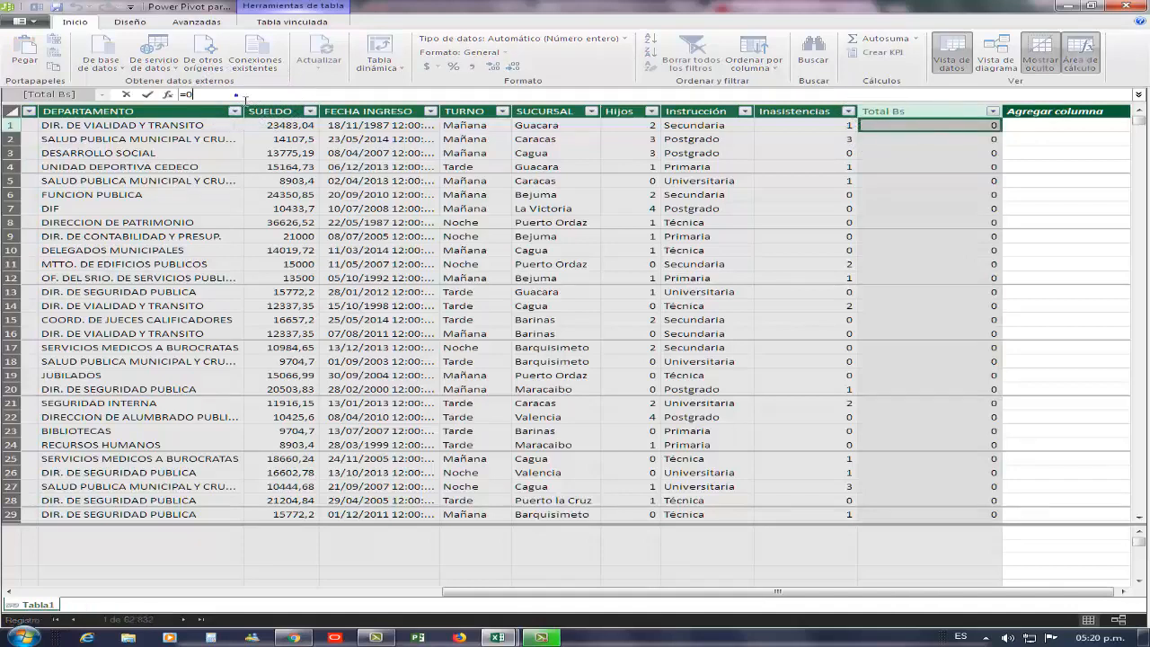
{"action": "key", "text": "BackSpace"}
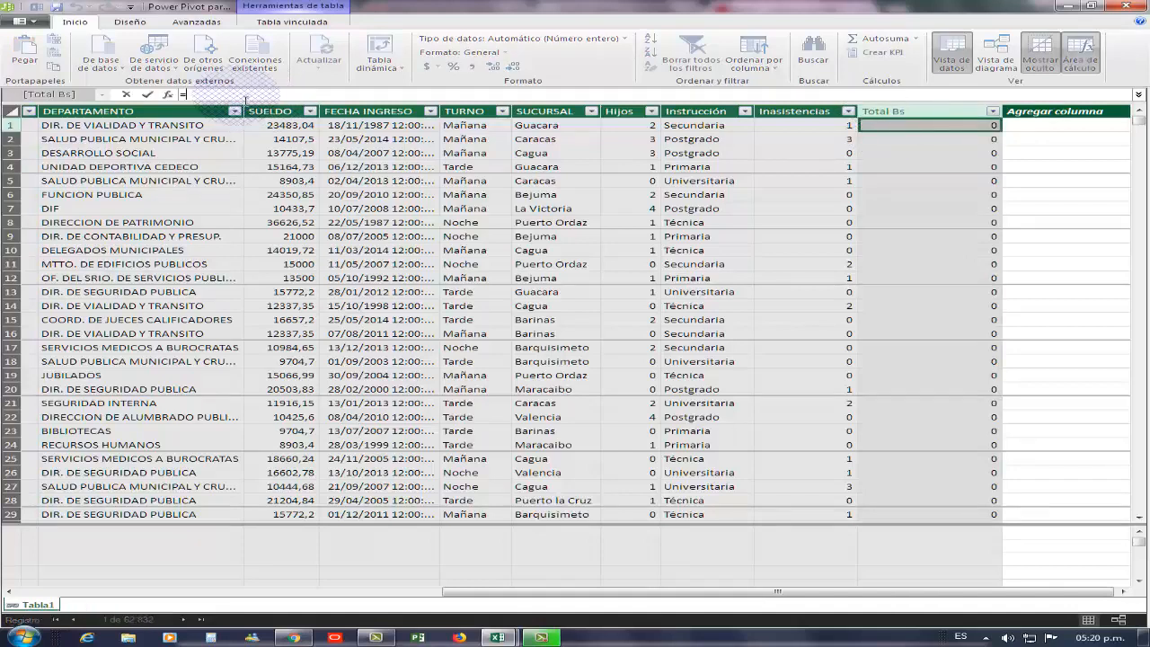
{"action": "left_click", "coordinate": [282, 125]}
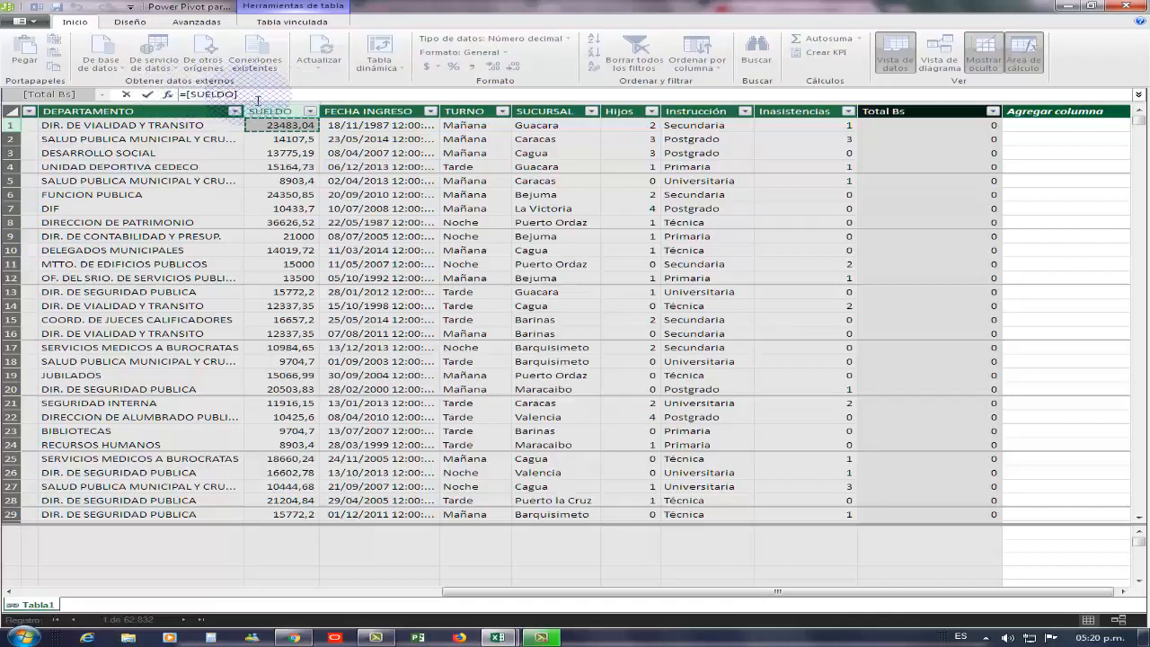
{"action": "type", "text": "*3000"}
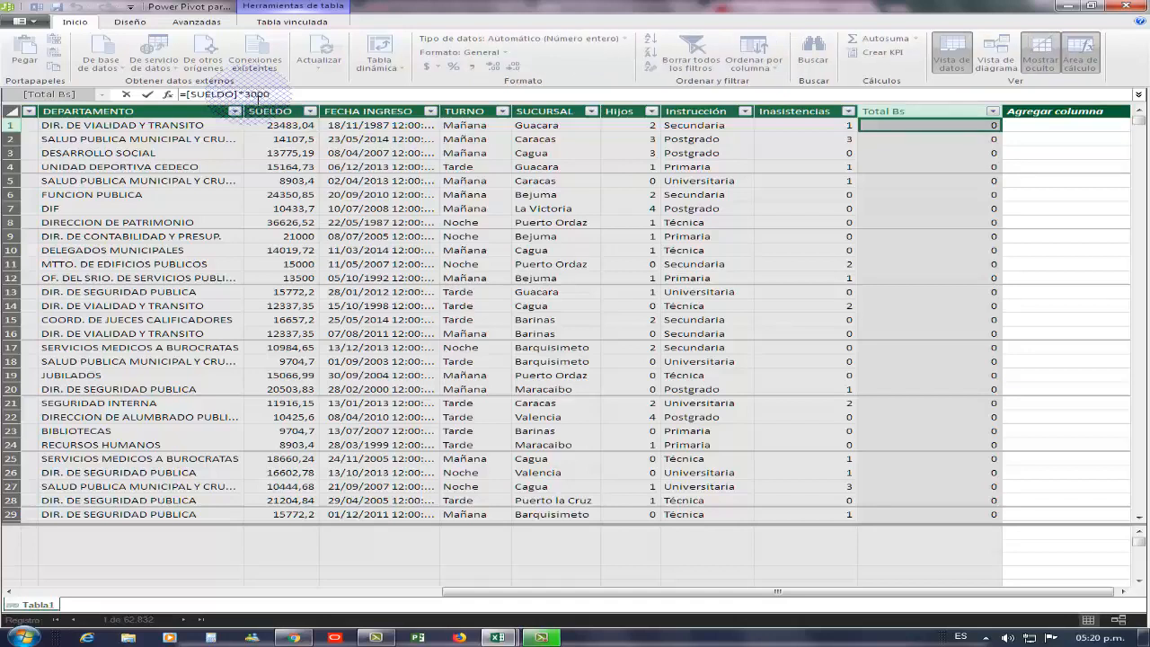
{"action": "key", "text": "Return"}
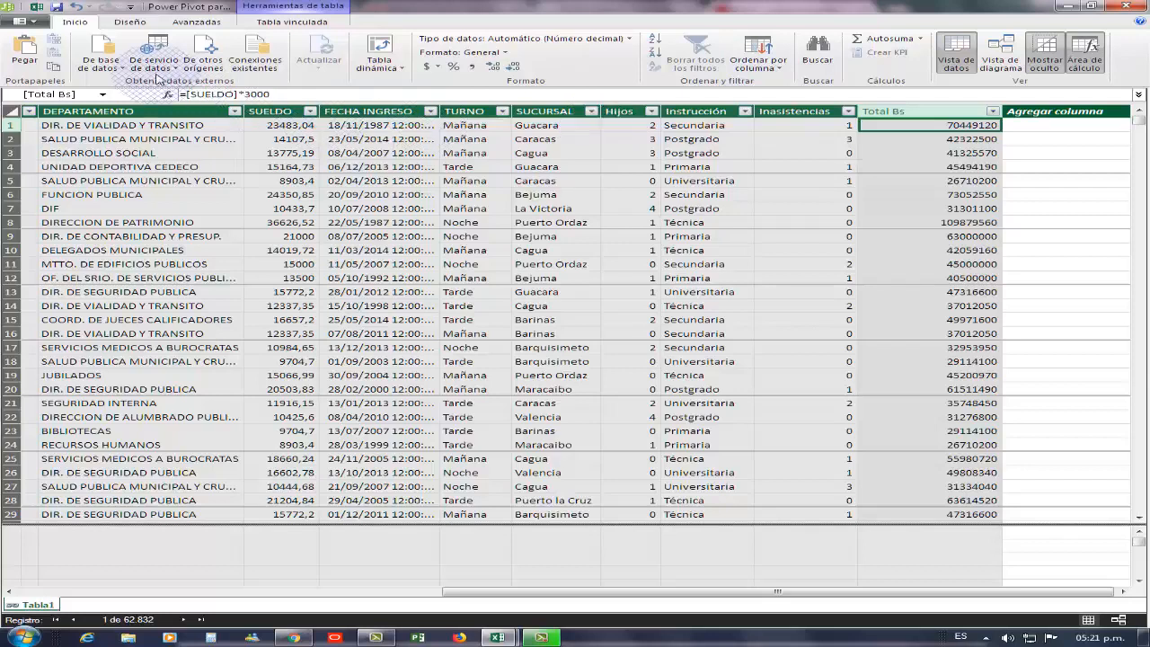
Select the empty column after Total Bs to start another new column
{"action": "left_click", "coordinate": [195, 22]}
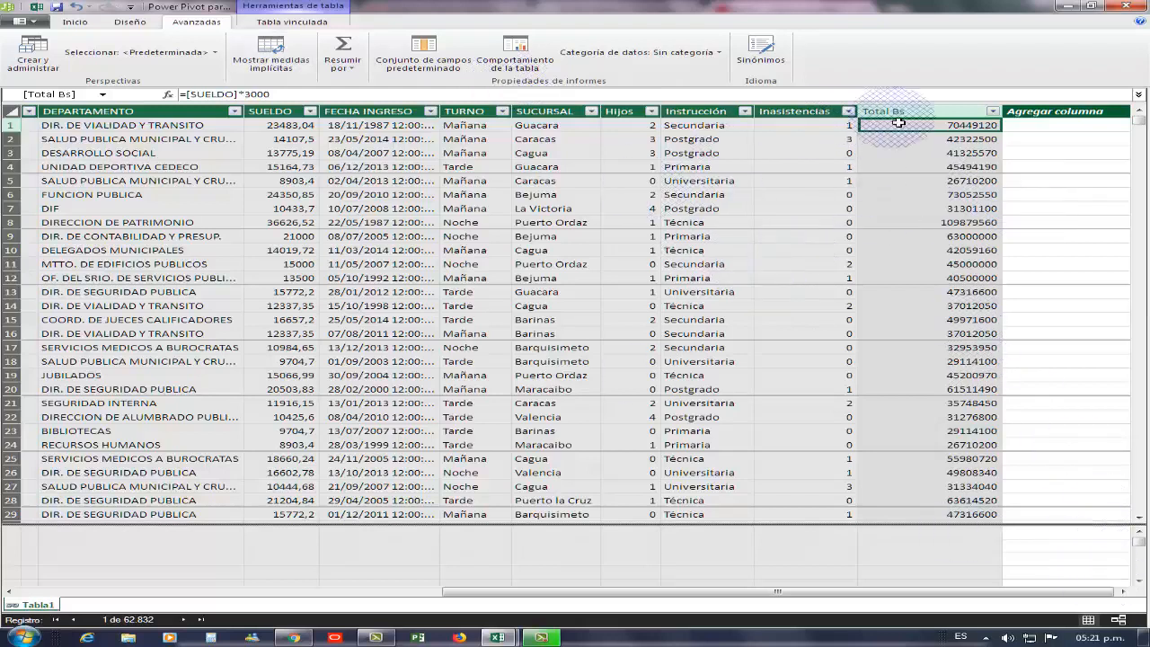
{"action": "left_click", "coordinate": [1122, 591]}
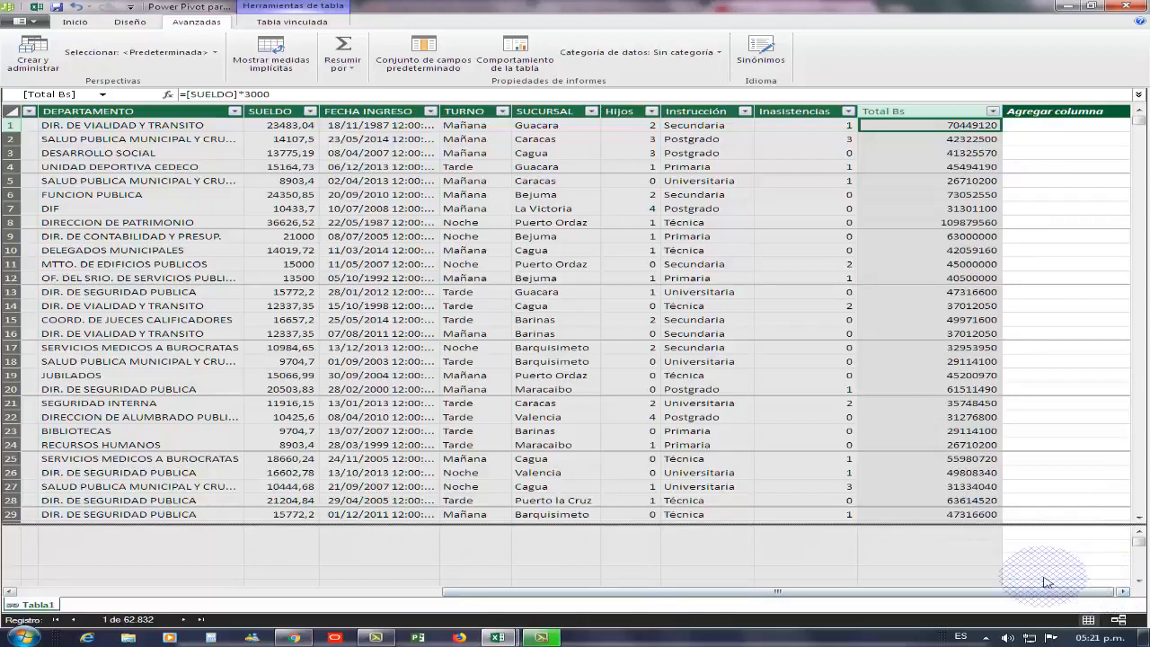
{"action": "left_click", "coordinate": [1046, 118]}
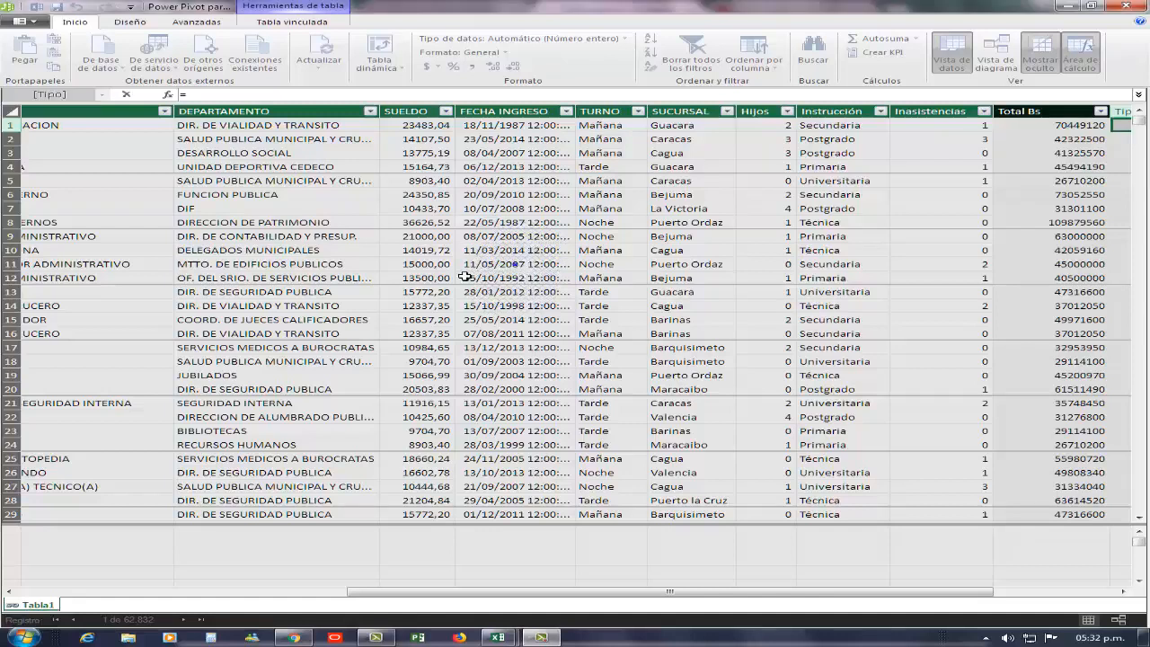
{"action": "left_click", "coordinate": [521, 268]}
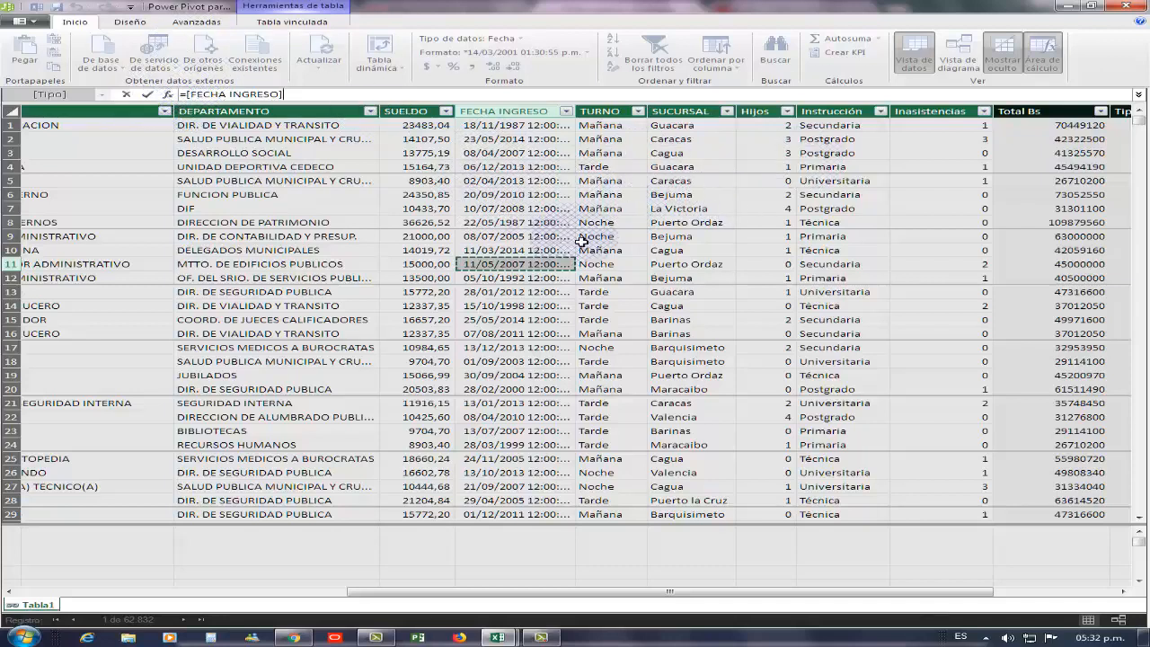
{"action": "left_click", "coordinate": [196, 21]}
{"action": "left_click", "coordinate": [131, 22]}
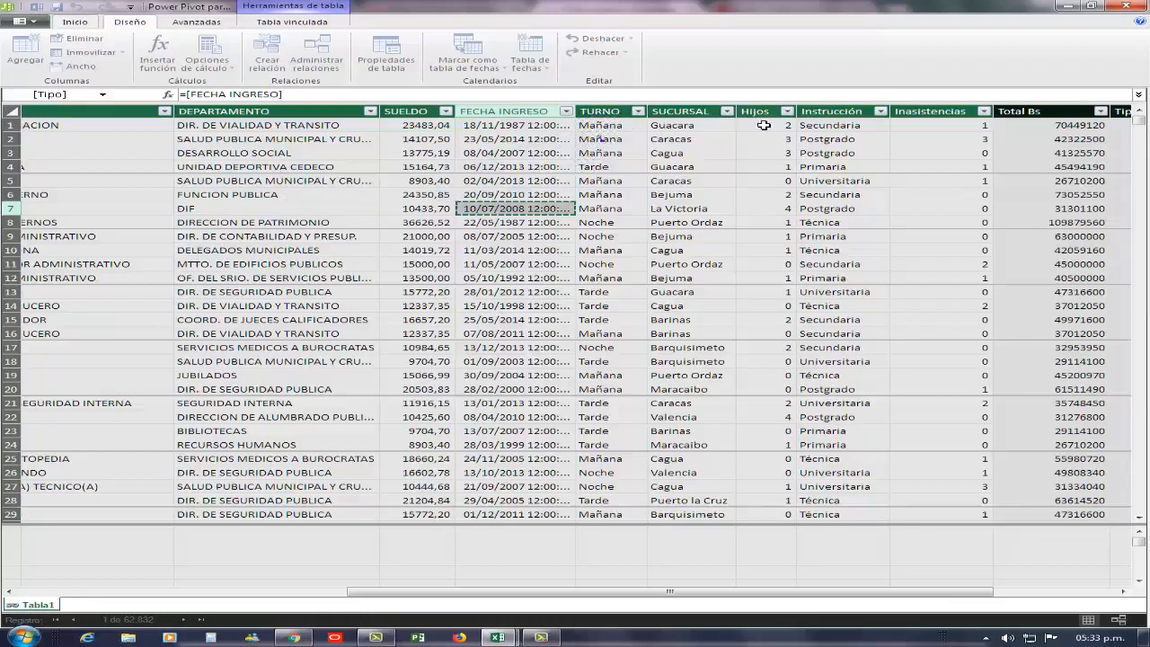
{"action": "left_click", "coordinate": [840, 133]}
{"action": "key", "text": "Escape"}
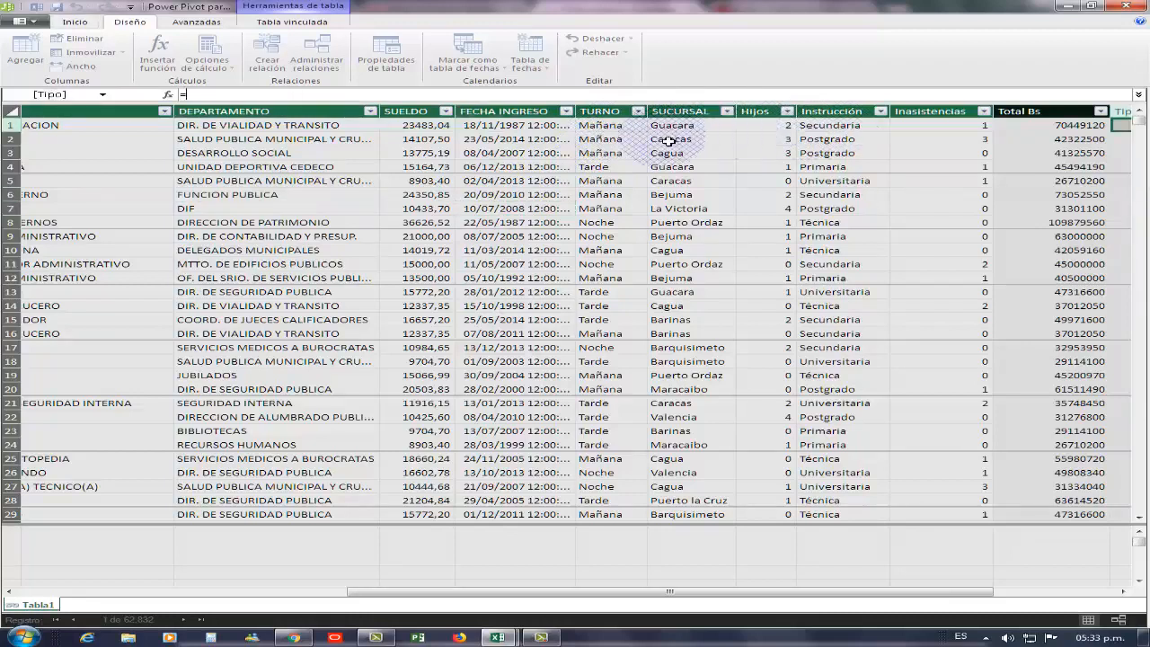
Set the Tipo column's formula to =0
{"action": "type", "text": "="}
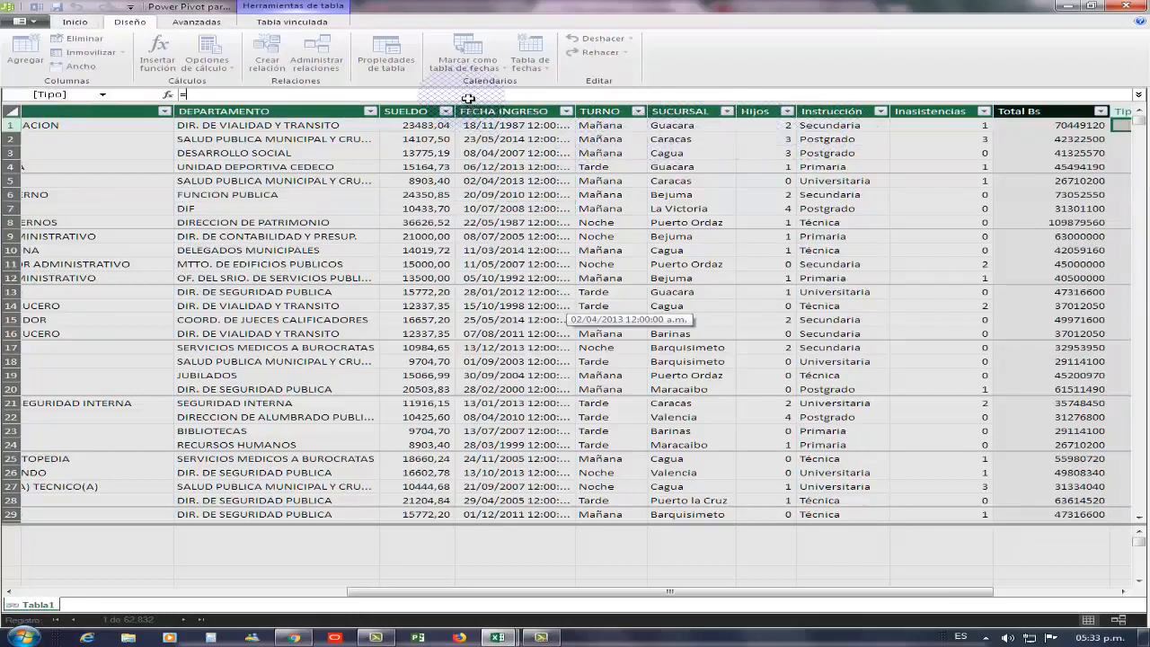
{"action": "left_click", "coordinate": [468, 97]}
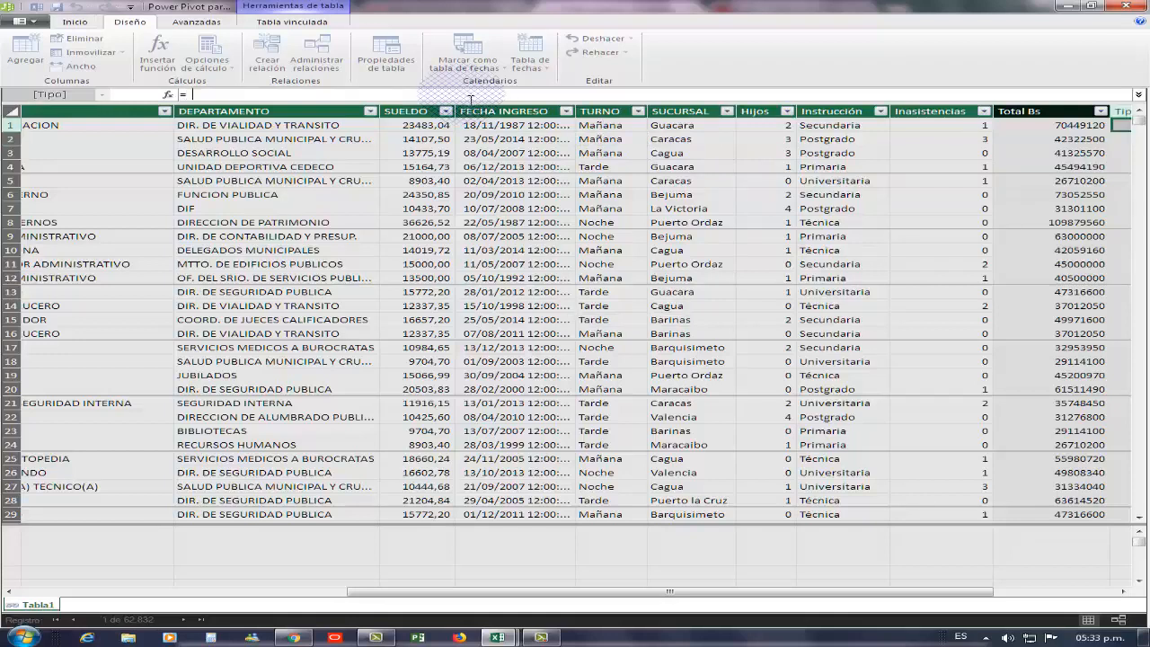
{"action": "type", "text": "0"}
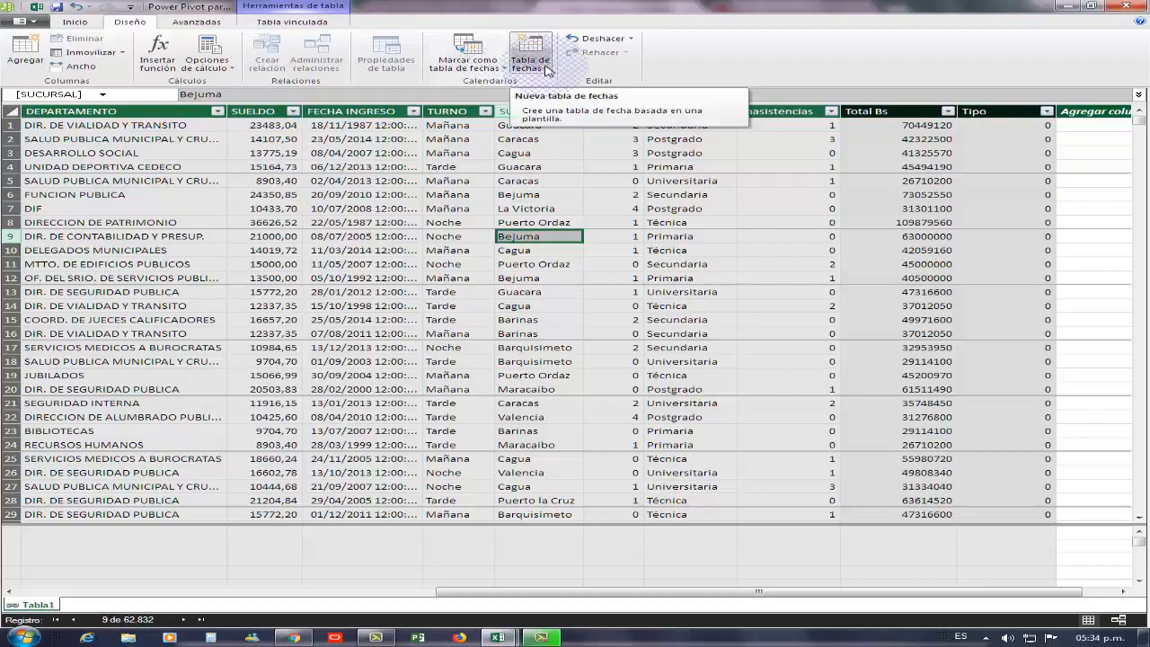
Create a new date table in the data model
{"action": "left_click", "coordinate": [547, 70]}
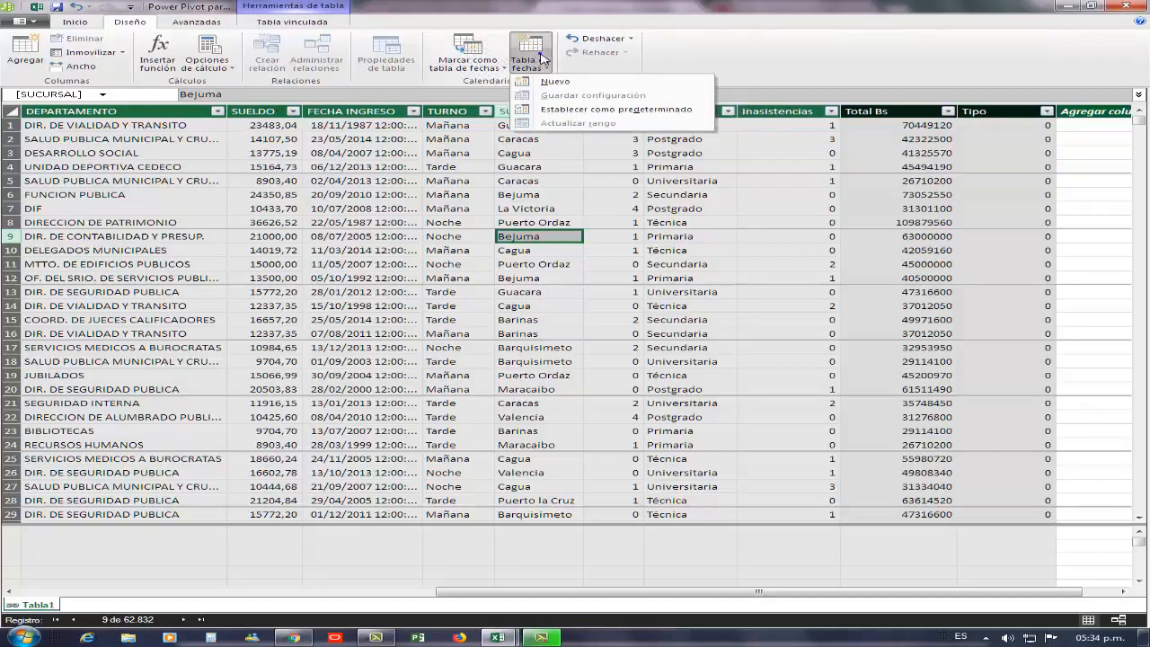
{"action": "left_click", "coordinate": [554, 82]}
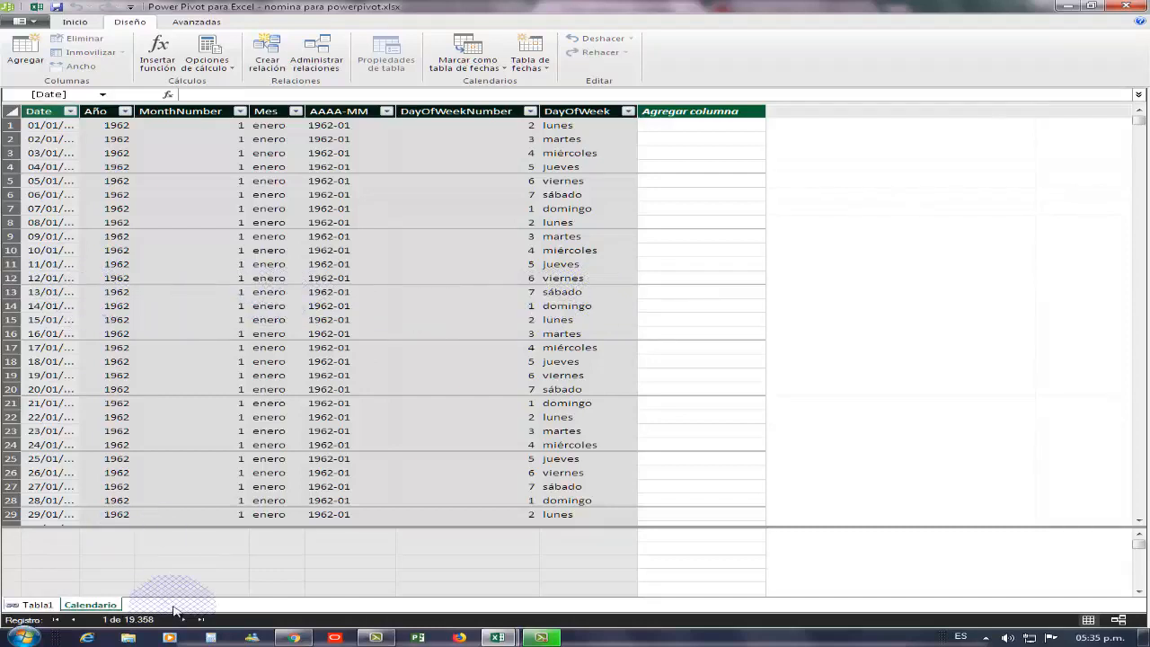
Create an active relationship from Tabla1's FECHA INGRESO column to the Date column of Calendario
{"action": "left_click", "coordinate": [9, 605]}
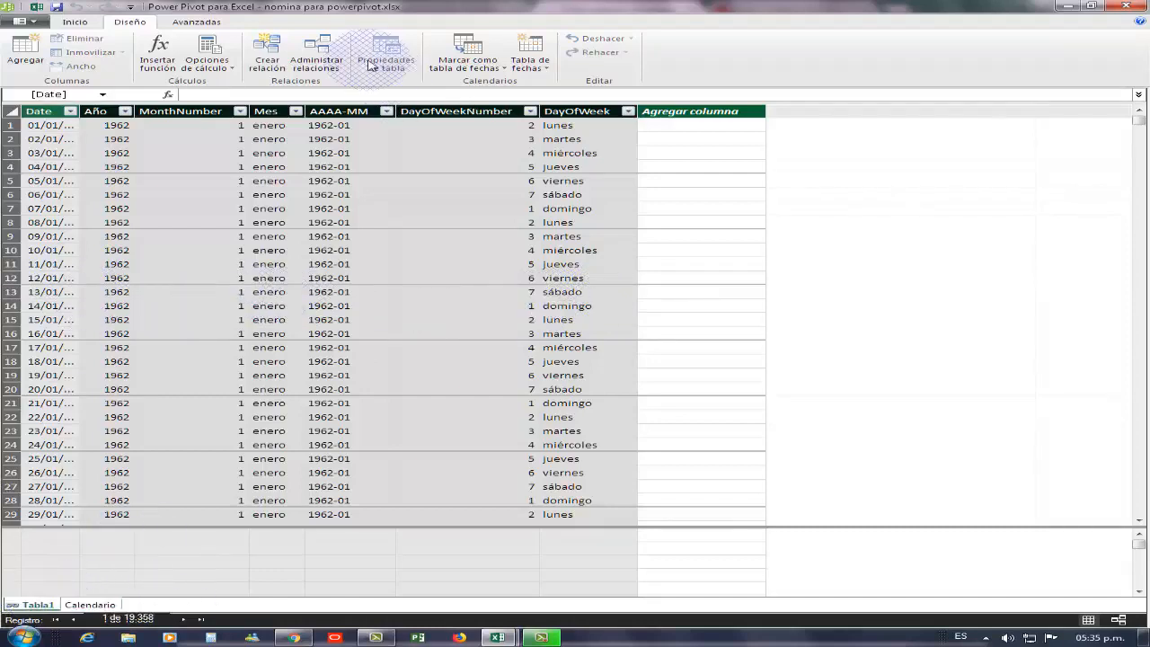
{"action": "left_click", "coordinate": [47, 604]}
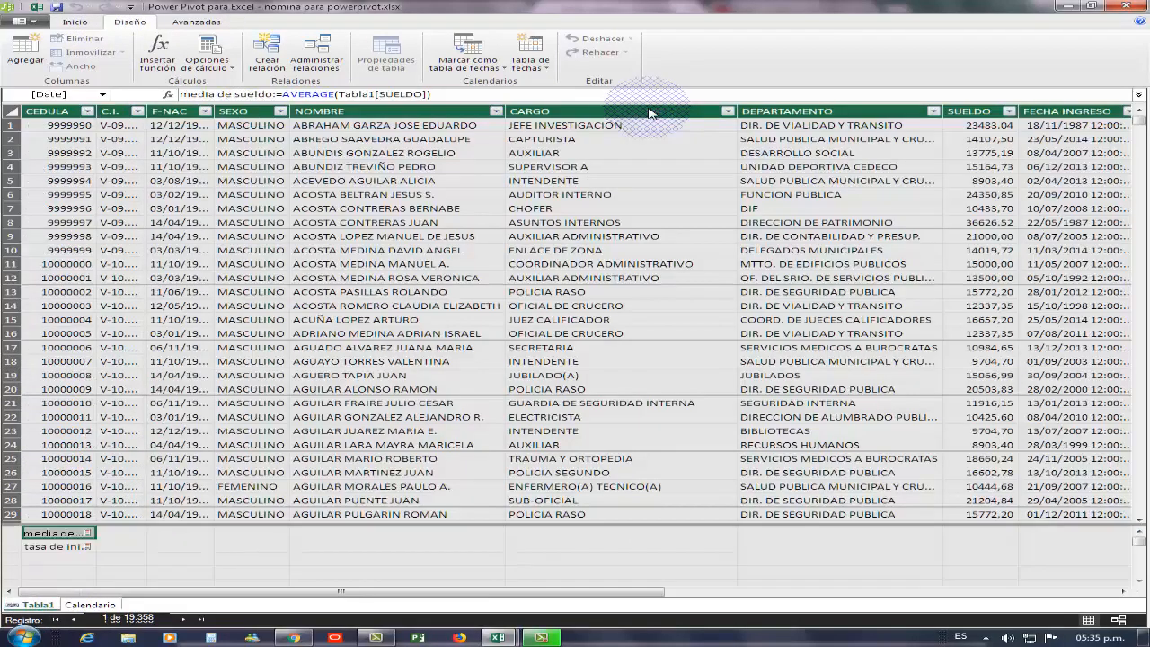
{"action": "left_click", "coordinate": [405, 207]}
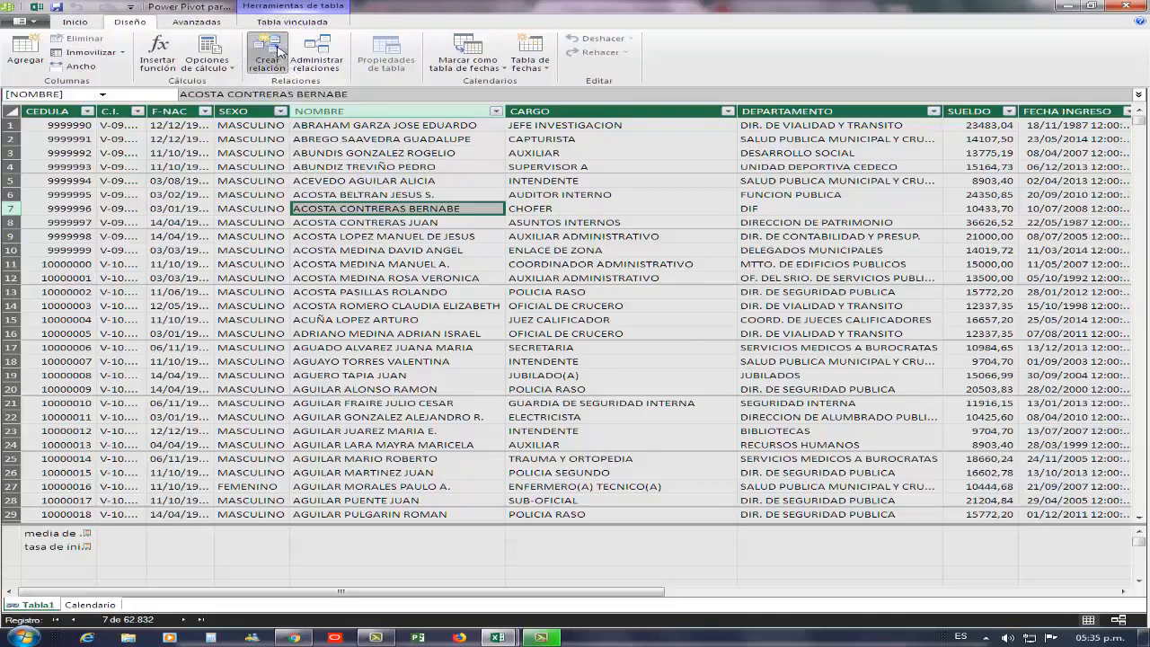
{"action": "left_click", "coordinate": [266, 51]}
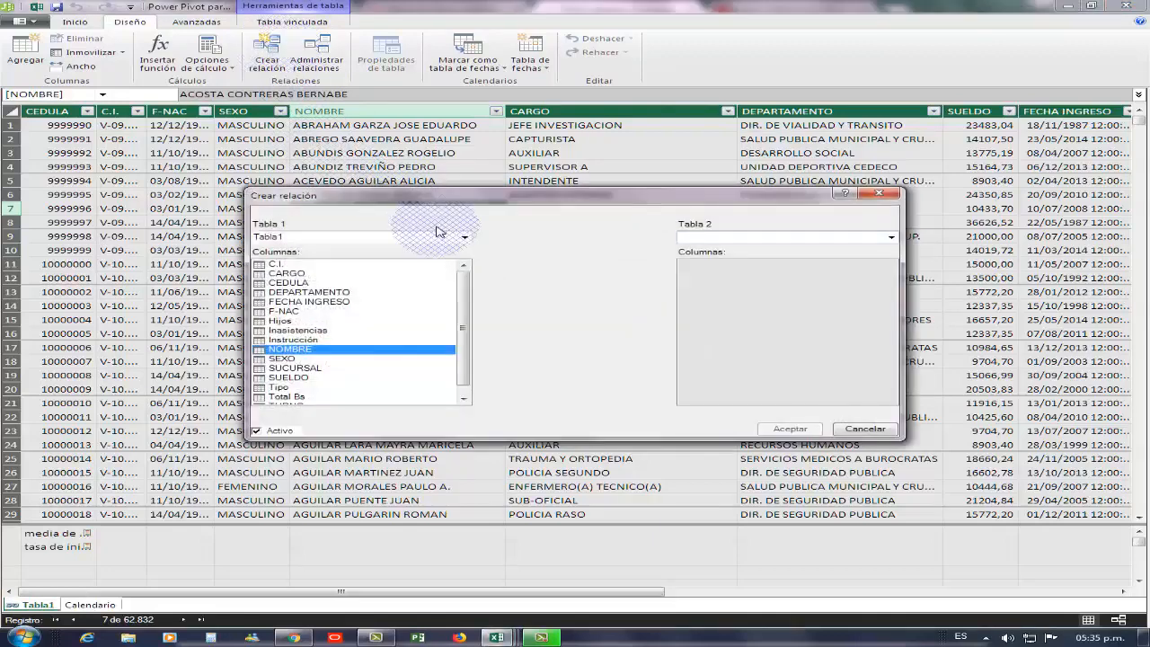
{"action": "left_click", "coordinate": [464, 237]}
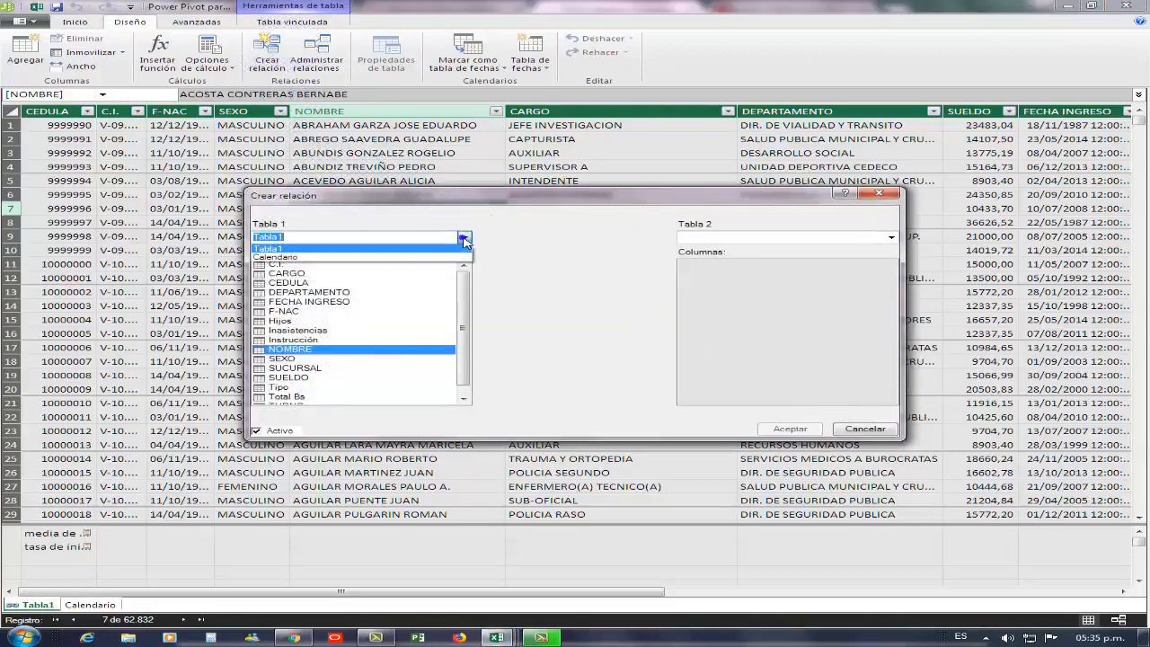
{"action": "left_click", "coordinate": [265, 248]}
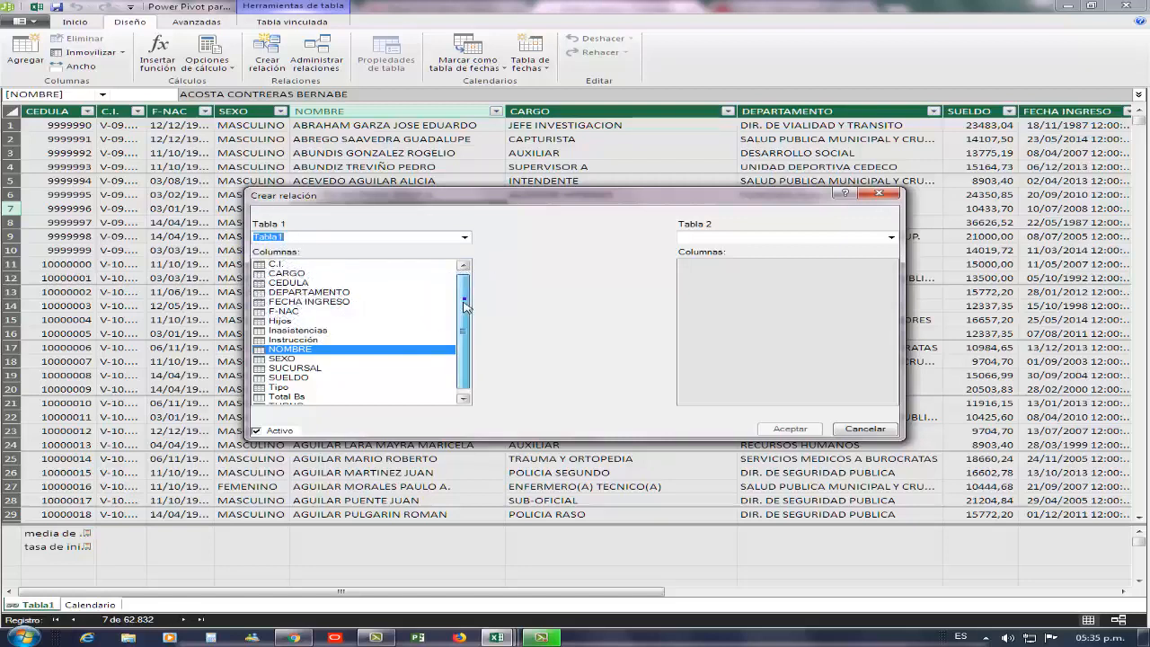
{"action": "left_click", "coordinate": [310, 302]}
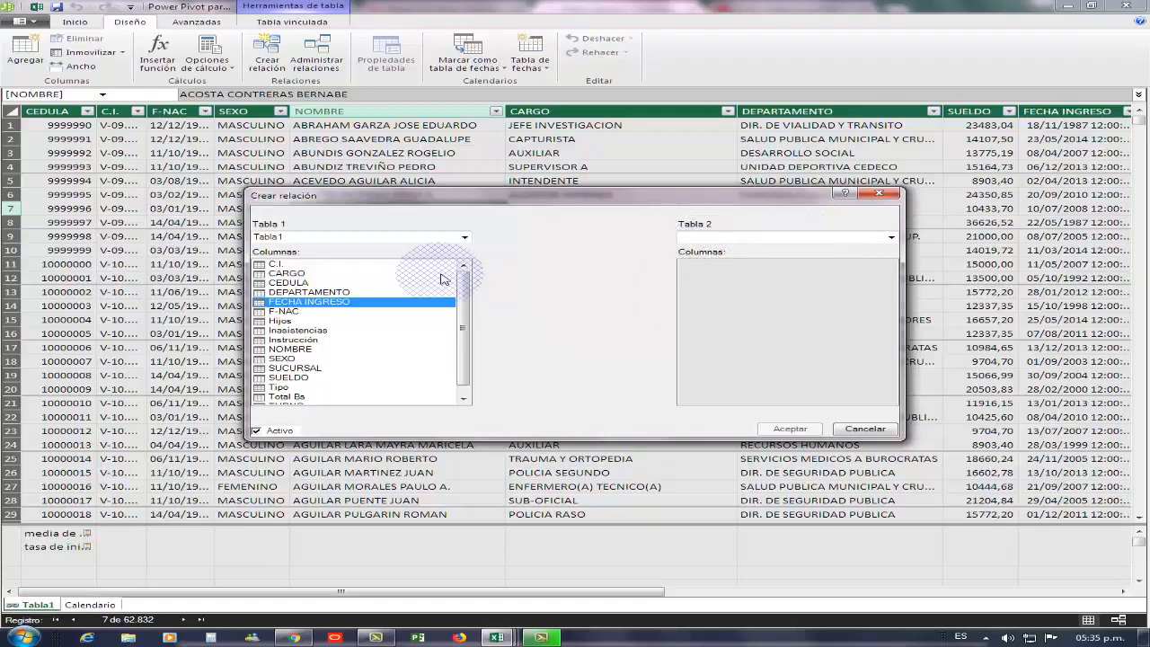
{"action": "left_click", "coordinate": [890, 236]}
{"action": "left_click", "coordinate": [748, 252]}
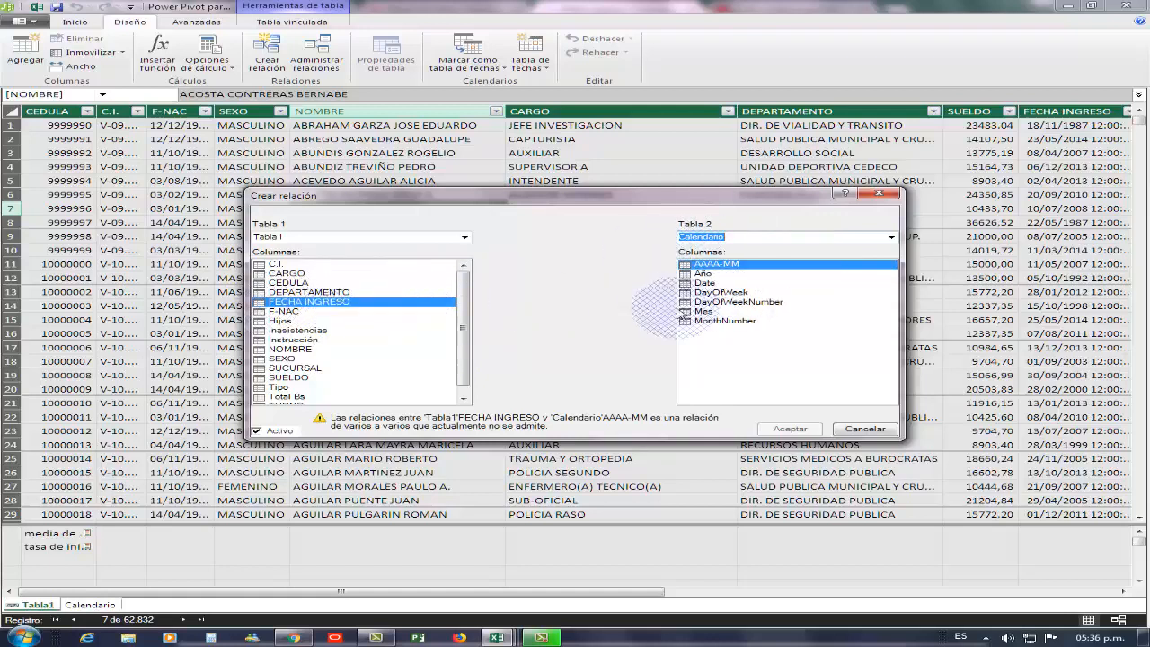
{"action": "left_click", "coordinate": [709, 284]}
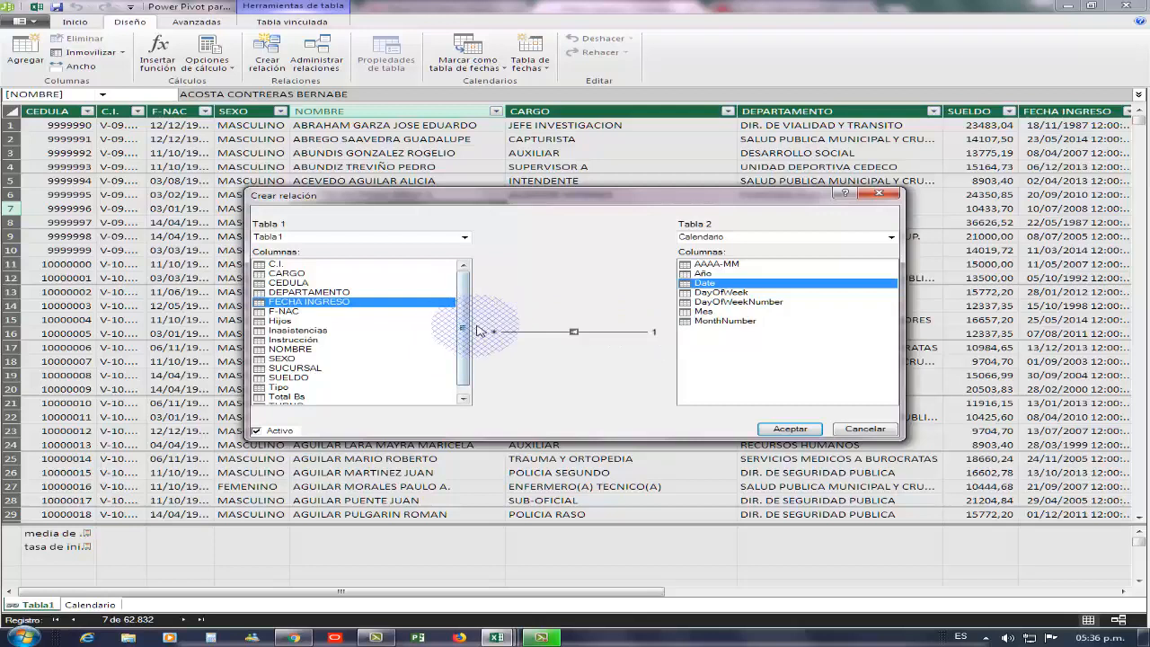
{"action": "left_click", "coordinate": [790, 429]}
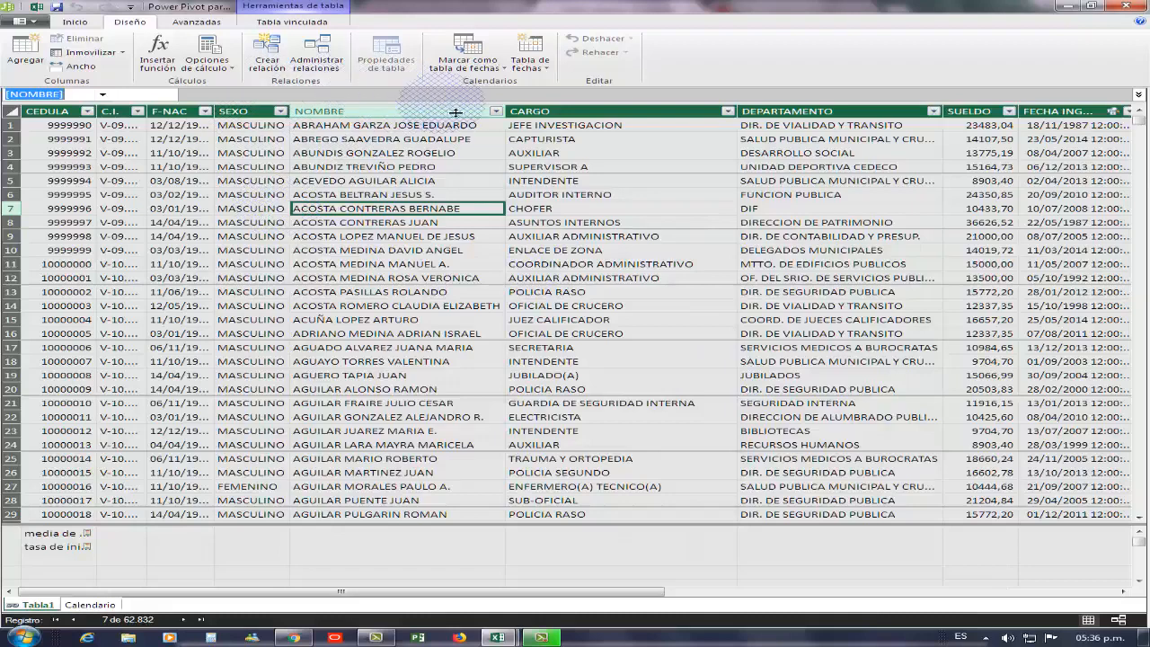
Show the data model in diagram view and enlarge the Tabla1 and Calendario boxes to reveal more of their fields
{"action": "left_click", "coordinate": [204, 22]}
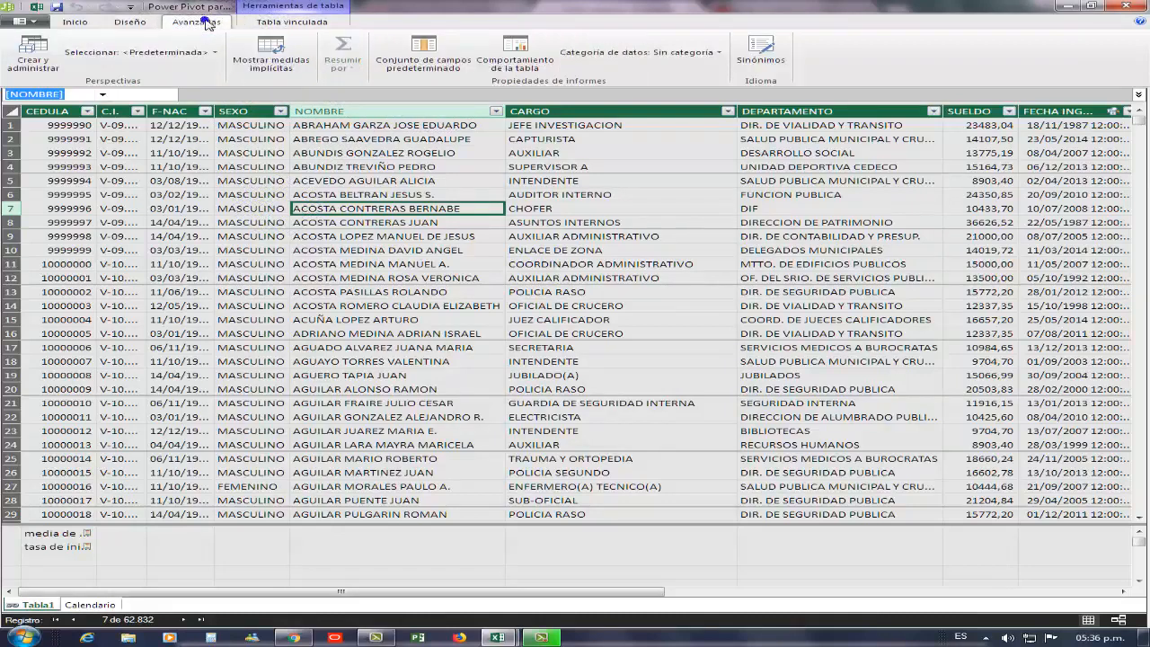
{"action": "left_click", "coordinate": [79, 22]}
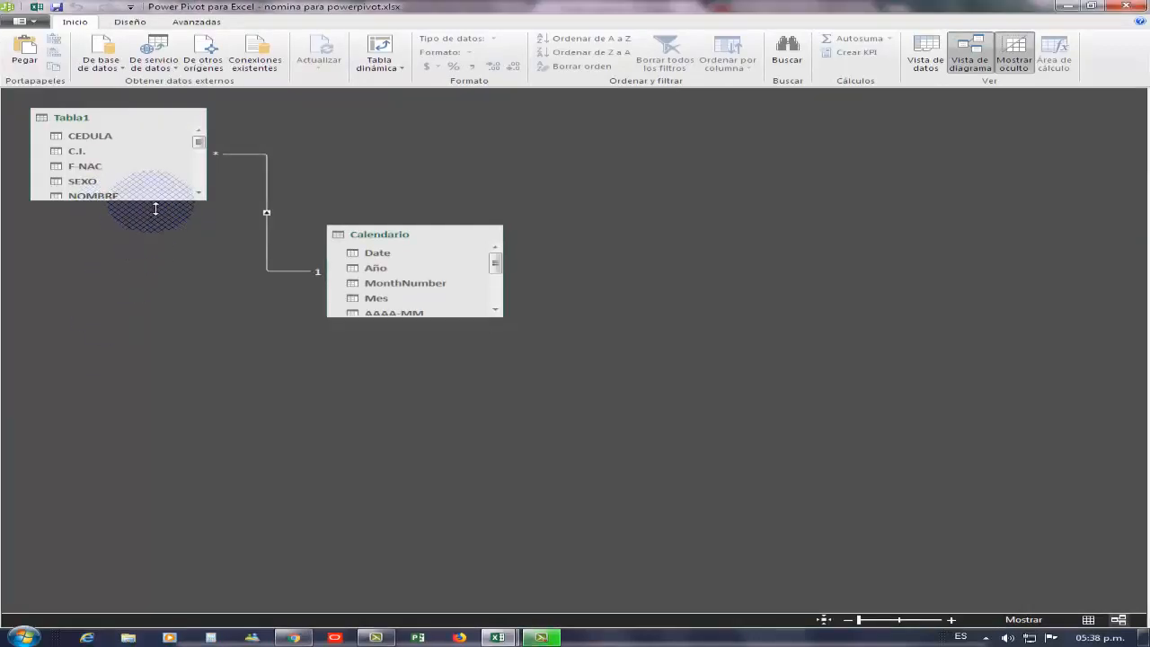
{"action": "left_click", "coordinate": [154, 209]}
{"action": "left_click_drag", "start_coordinate": [441, 317], "coordinate": [432, 431]}
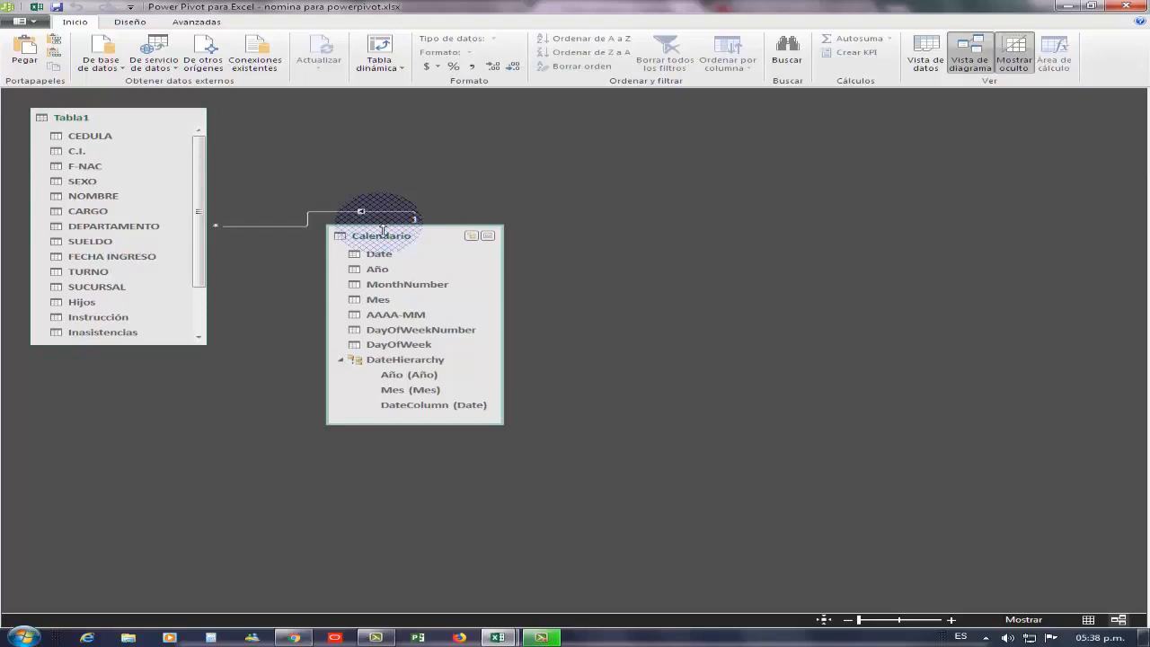
Create a pivot table from the data model on a new worksheet
{"action": "left_click", "coordinate": [382, 63]}
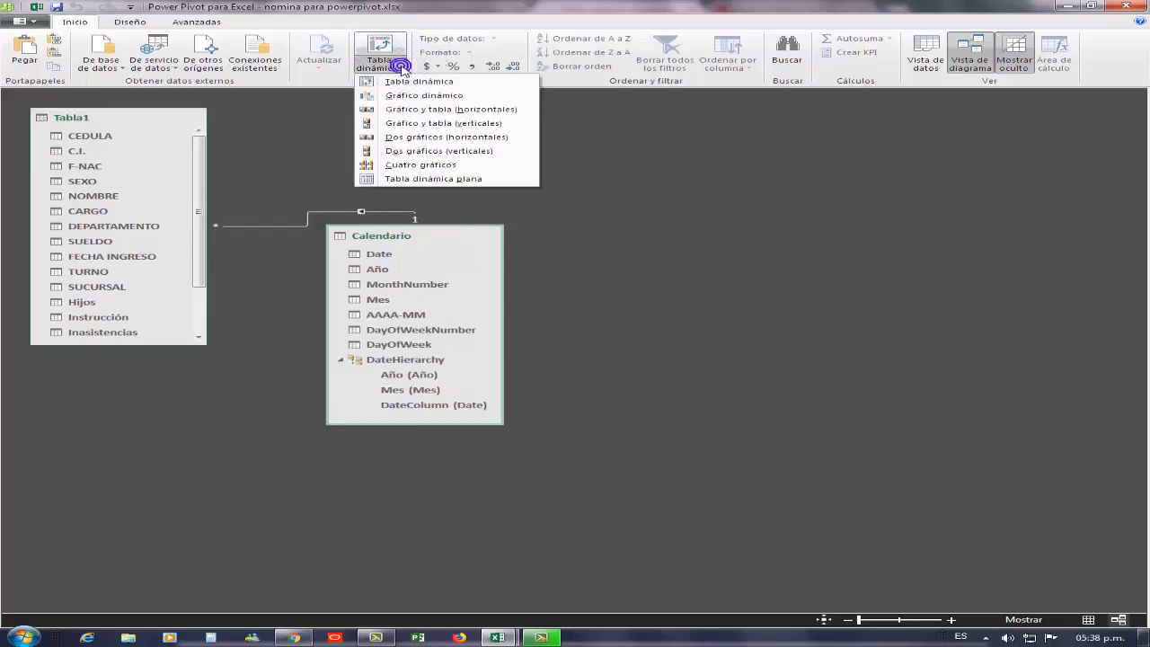
{"action": "left_click", "coordinate": [407, 82]}
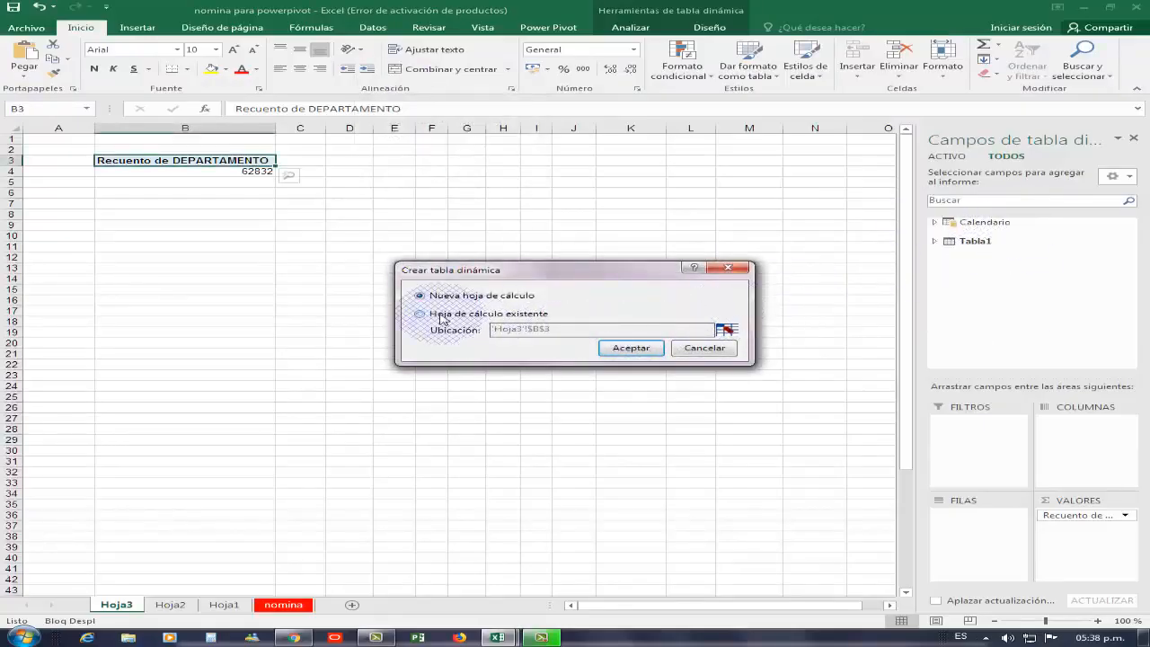
{"action": "left_click", "coordinate": [630, 347]}
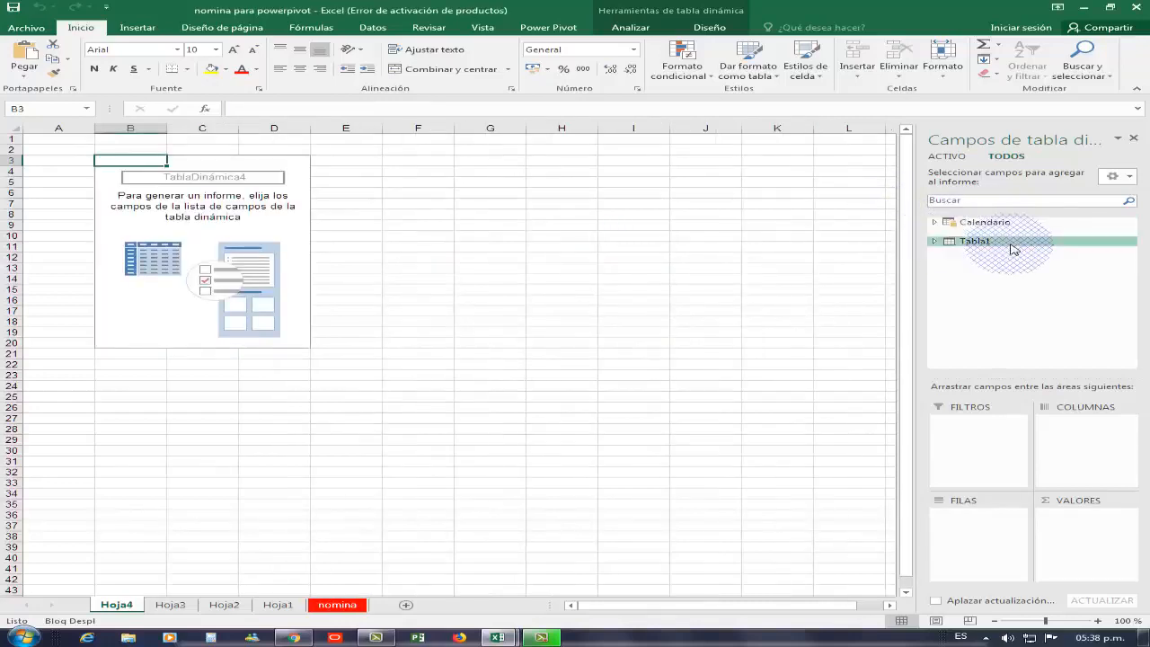
Place Calendario's Mes field in the pivot table's rows and DayOfWeek in its columns, and narrow column C
{"action": "left_click", "coordinate": [935, 223]}
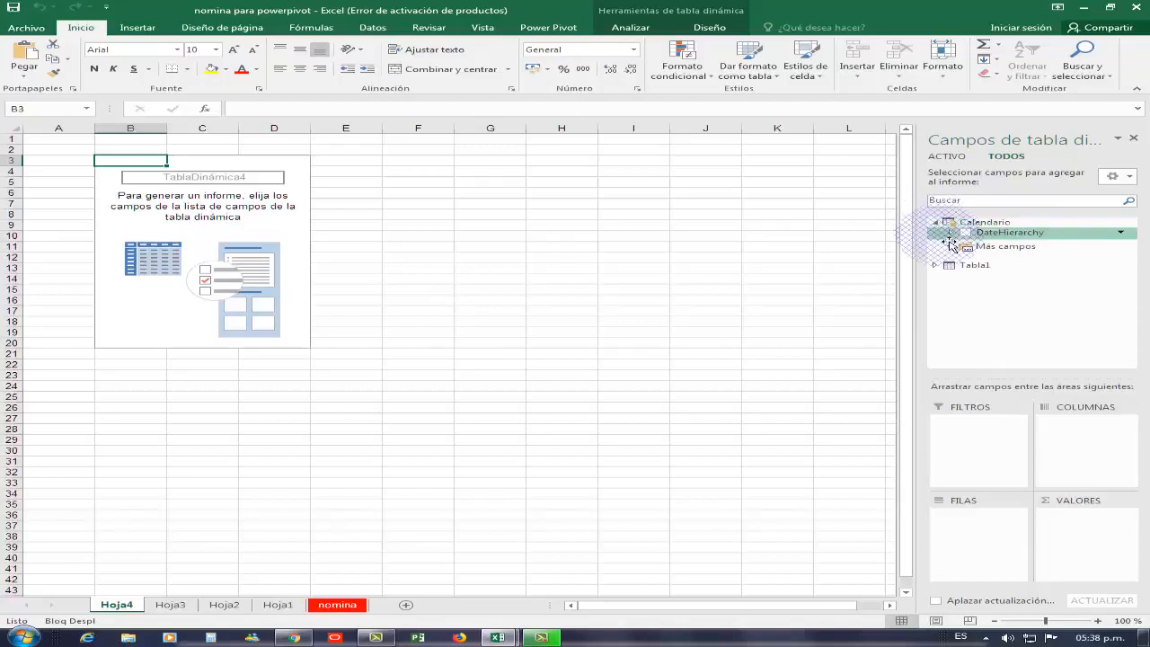
{"action": "left_click", "coordinate": [953, 247]}
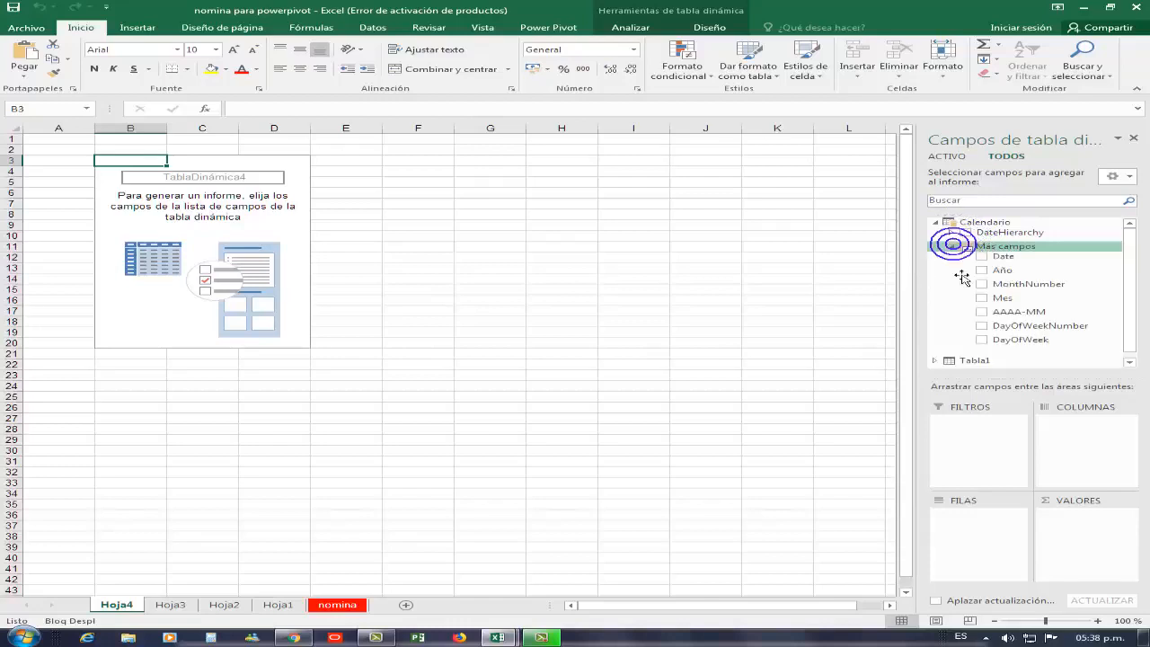
{"action": "left_click_drag", "start_coordinate": [1002, 270], "coordinate": [1028, 286]}
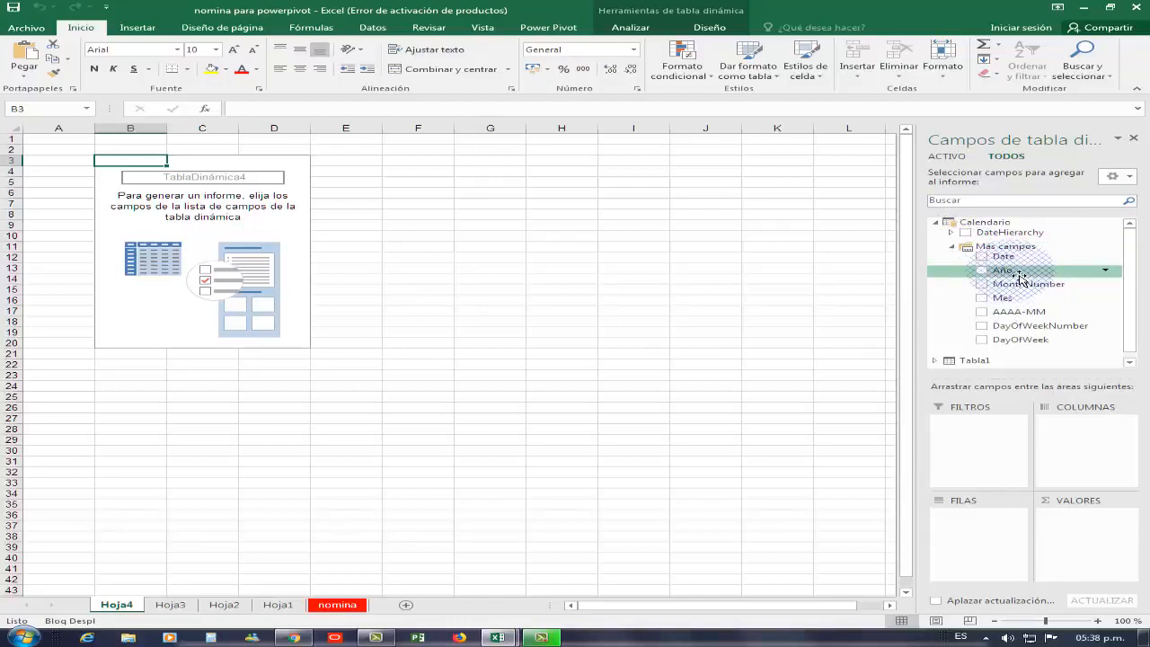
{"action": "mouse_move", "coordinate": [1012, 283]}
{"action": "left_mouse_down"}
{"action": "mouse_move", "coordinate": [1009, 303]}
{"action": "mouse_move", "coordinate": [993, 298]}
{"action": "mouse_move", "coordinate": [988, 503]}
{"action": "mouse_move", "coordinate": [680, 493]}
{"action": "mouse_move", "coordinate": [208, 189]}
{"action": "mouse_move", "coordinate": [164, 206]}
{"action": "mouse_move", "coordinate": [167, 300]}
{"action": "mouse_move", "coordinate": [177, 179]}
{"action": "mouse_move", "coordinate": [175, 277]}
{"action": "mouse_move", "coordinate": [1001, 193]}
{"action": "mouse_move", "coordinate": [1051, 290]}
{"action": "mouse_move", "coordinate": [1130, 261]}
{"action": "mouse_move", "coordinate": [1130, 249]}
{"action": "mouse_move", "coordinate": [1134, 274]}
{"action": "mouse_move", "coordinate": [1015, 340]}
{"action": "mouse_move", "coordinate": [1098, 431]}
{"action": "left_mouse_up"}
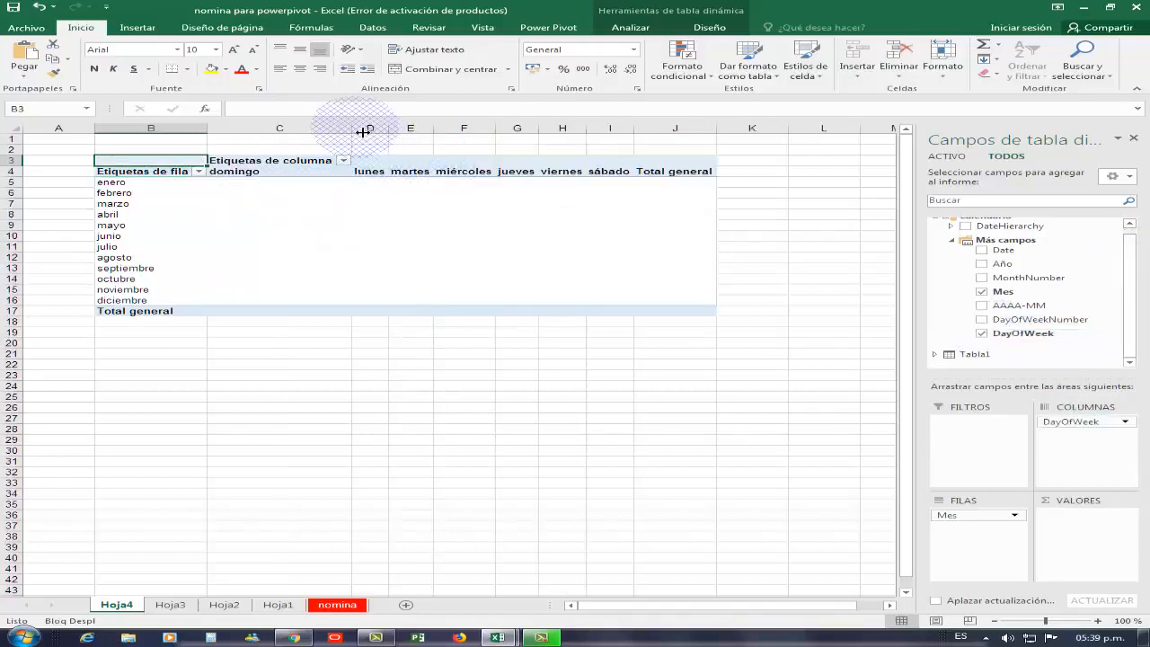
{"action": "left_click_drag", "start_coordinate": [351, 129], "coordinate": [279, 144]}
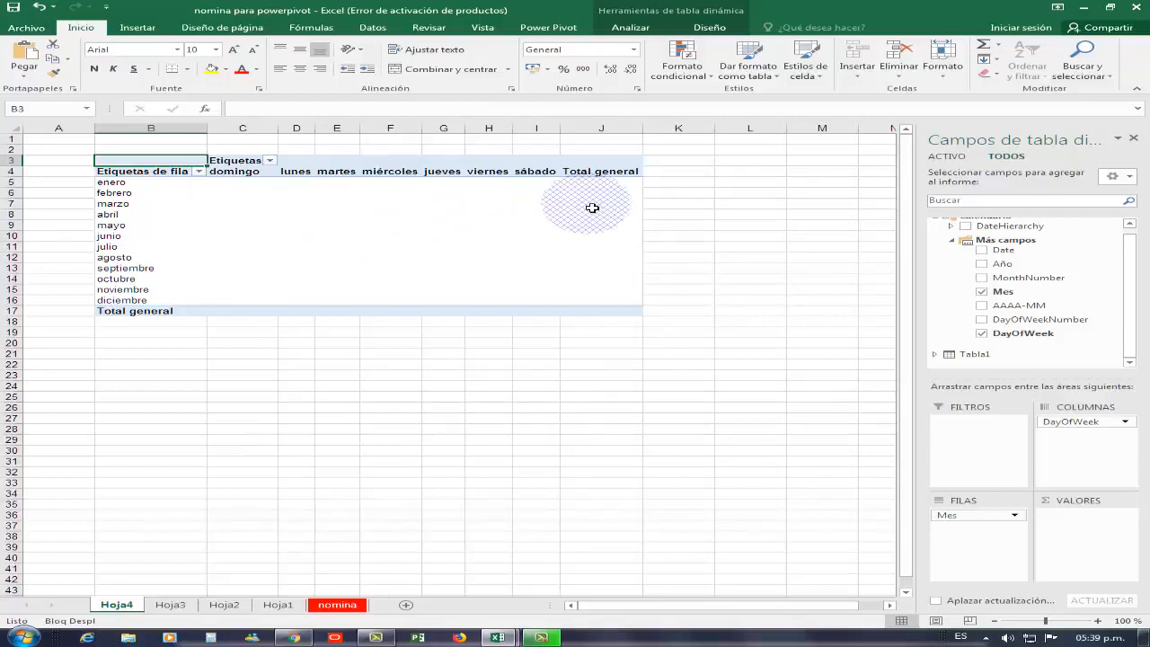
{"action": "left_click", "coordinate": [380, 224]}
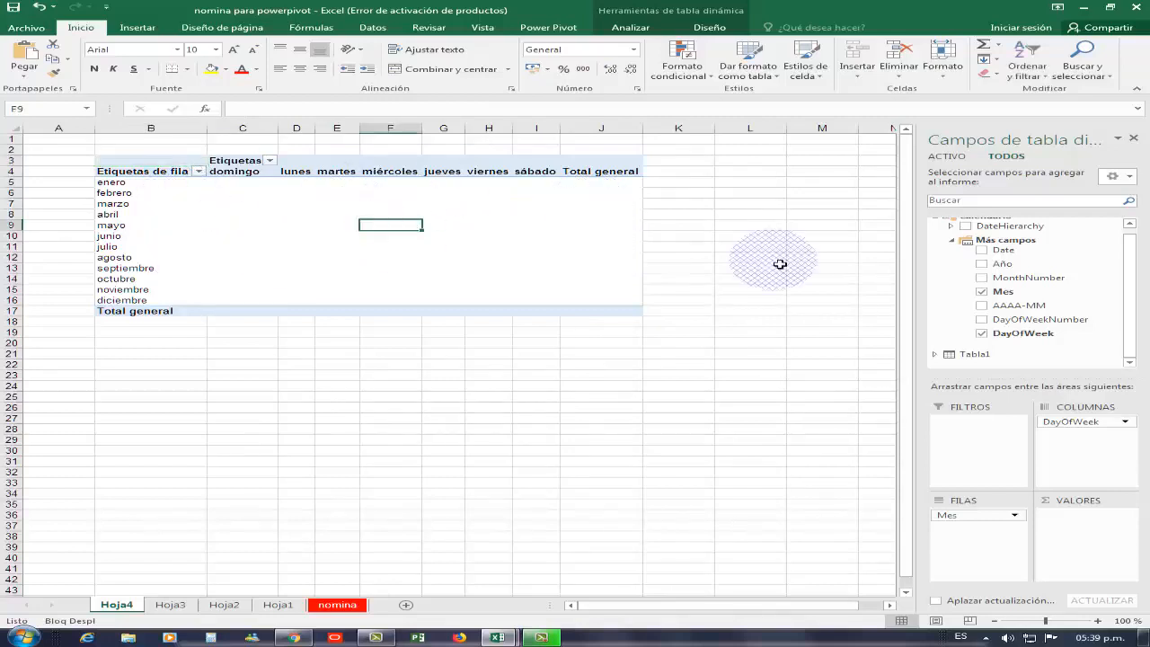
Add Tabla1's Total Bs field to the pivot table's values and close the field list
{"action": "left_click", "coordinate": [935, 356]}
{"action": "left_click_drag", "start_coordinate": [1132, 287], "coordinate": [1133, 328]}
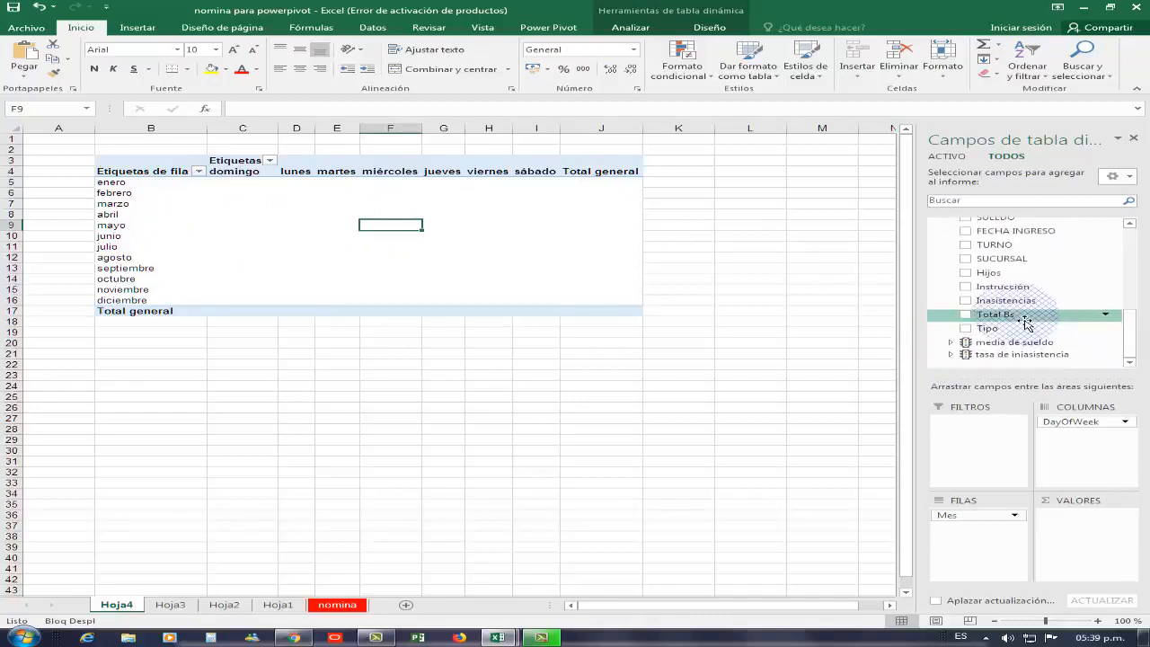
{"action": "left_click_drag", "start_coordinate": [997, 315], "coordinate": [1064, 381]}
{"action": "left_click_drag", "start_coordinate": [1133, 539], "coordinate": [1051, 539]}
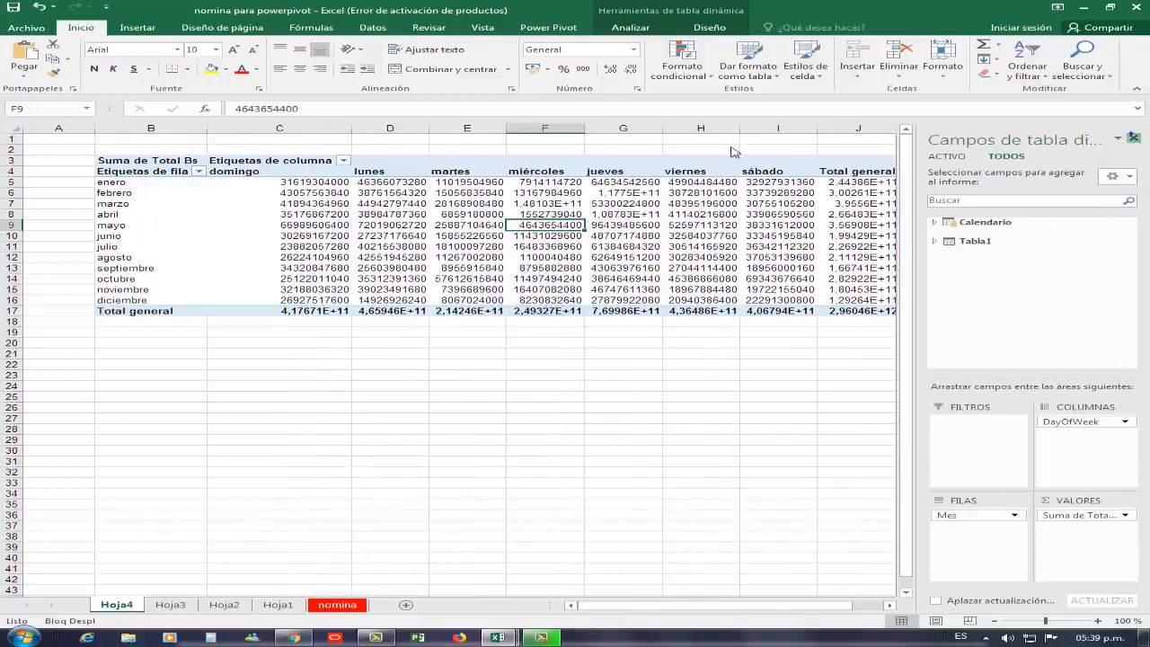
Format the pivot values in C5:J17 with thousands separators and two decimals, and autofit the column widths, leaving column C slightly narrower
{"action": "left_click_drag", "start_coordinate": [326, 184], "coordinate": [851, 318]}
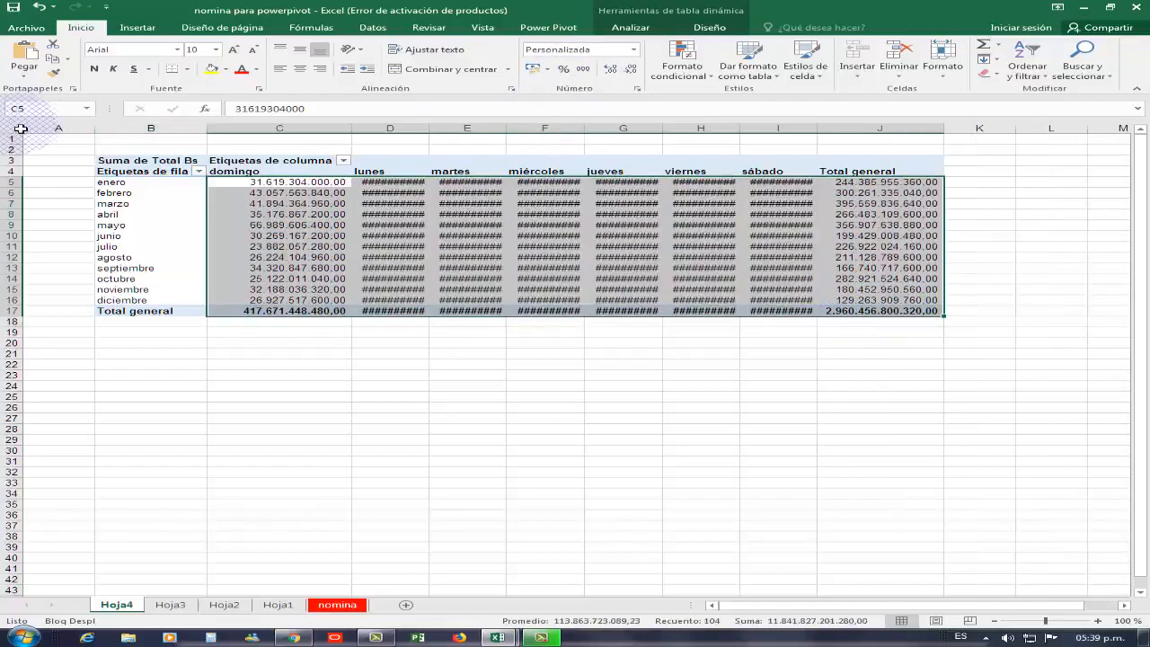
{"action": "left_click", "coordinate": [12, 126]}
{"action": "double_click", "coordinate": [428, 141]}
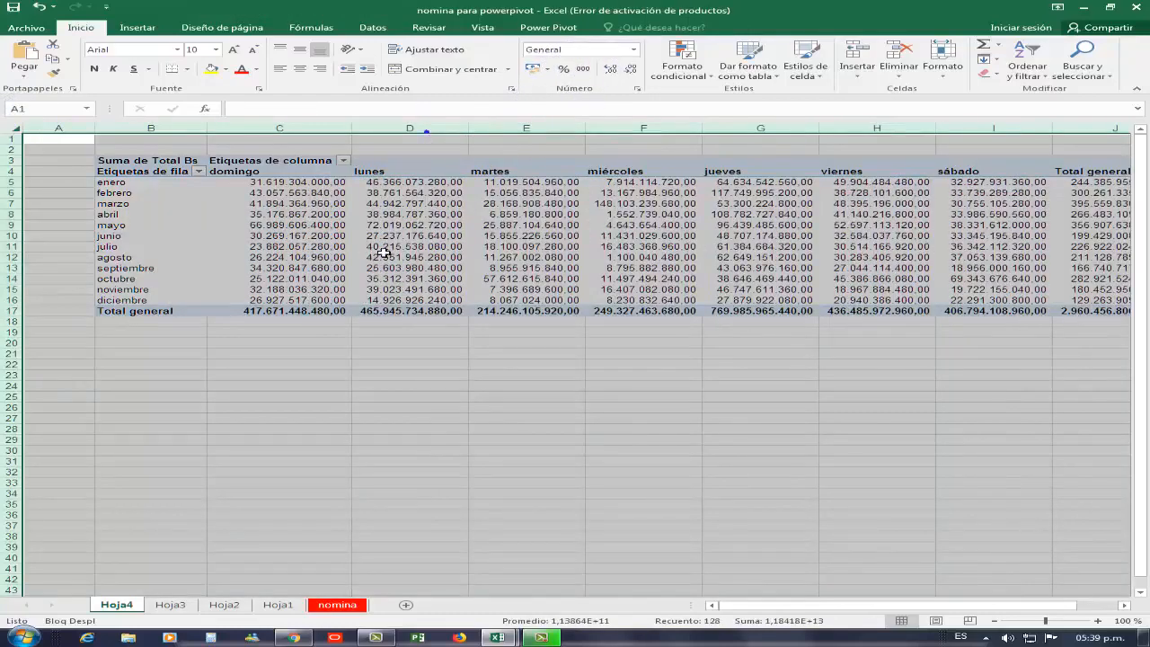
{"action": "left_click", "coordinate": [408, 246]}
{"action": "mouse_move", "coordinate": [350, 141]}
{"action": "left_mouse_down"}
{"action": "mouse_move", "coordinate": [317, 126]}
{"action": "mouse_move", "coordinate": [332, 145]}
{"action": "left_mouse_up"}
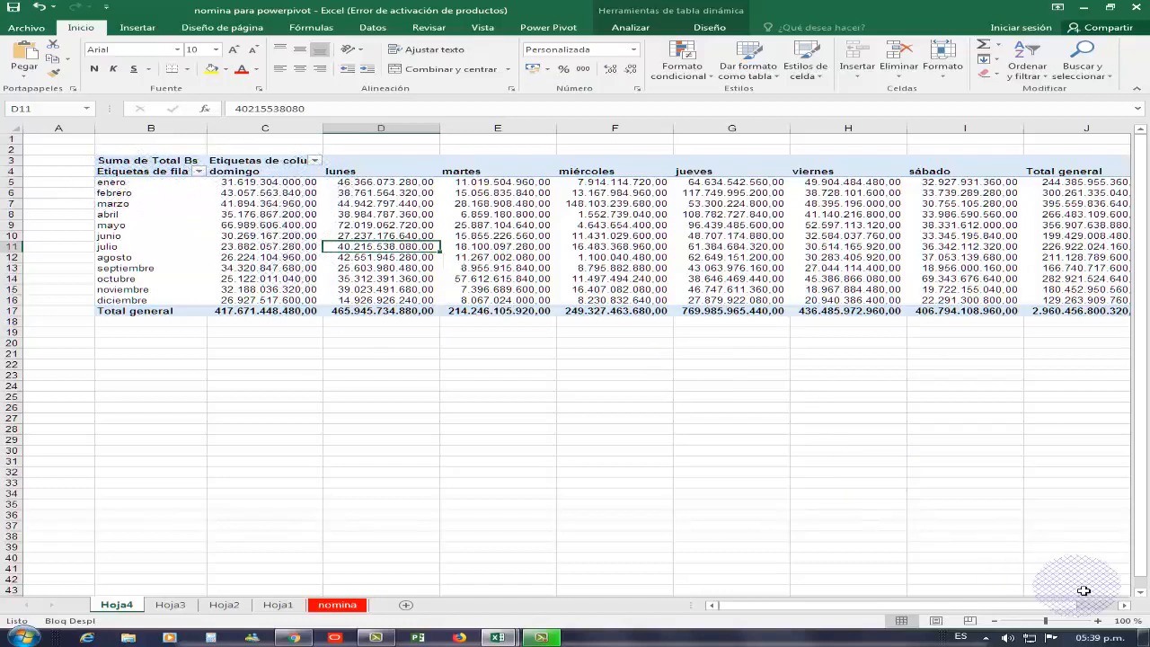
Center the weekday and Total general headings in row 4 of the pivot table
{"action": "left_click", "coordinate": [1122, 605]}
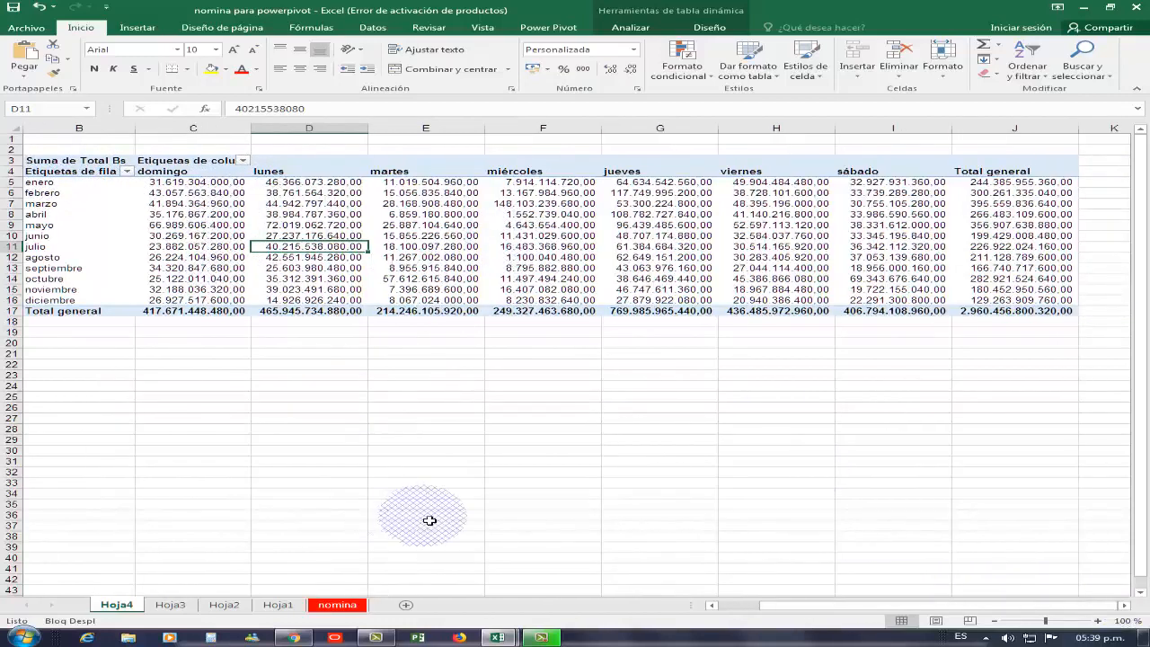
{"action": "left_click", "coordinate": [712, 607]}
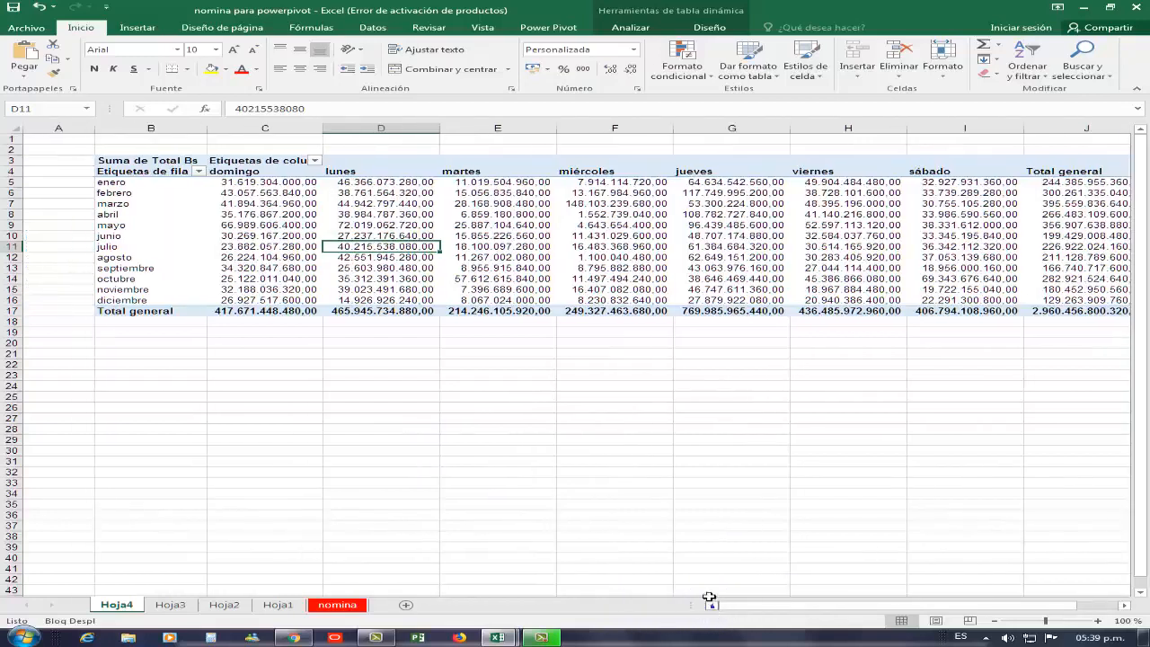
{"action": "left_click", "coordinate": [1123, 607]}
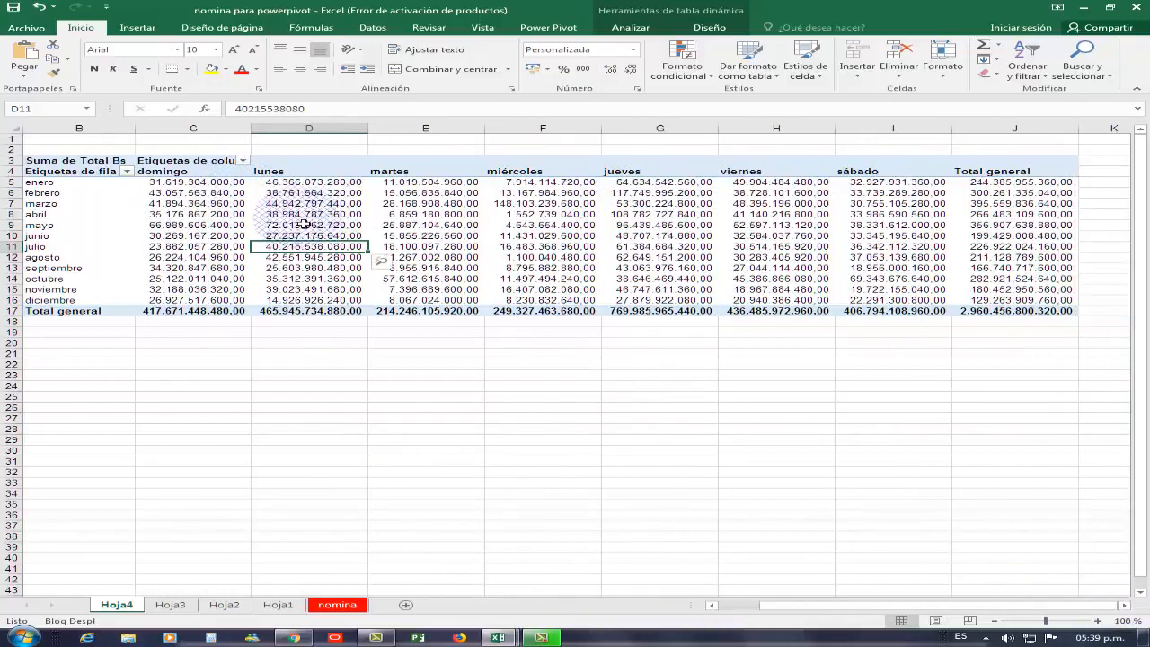
{"action": "mouse_move", "coordinate": [304, 221]}
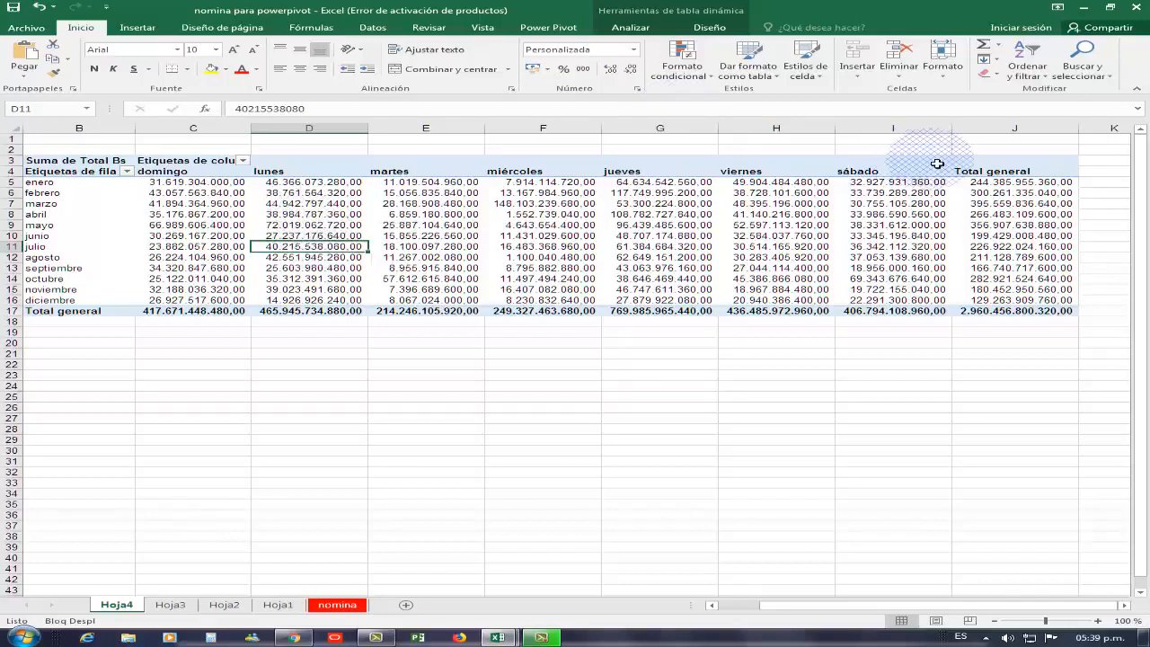
{"action": "left_click_drag", "start_coordinate": [988, 171], "coordinate": [862, 170]}
{"action": "left_click_drag", "start_coordinate": [725, 173], "coordinate": [179, 171]}
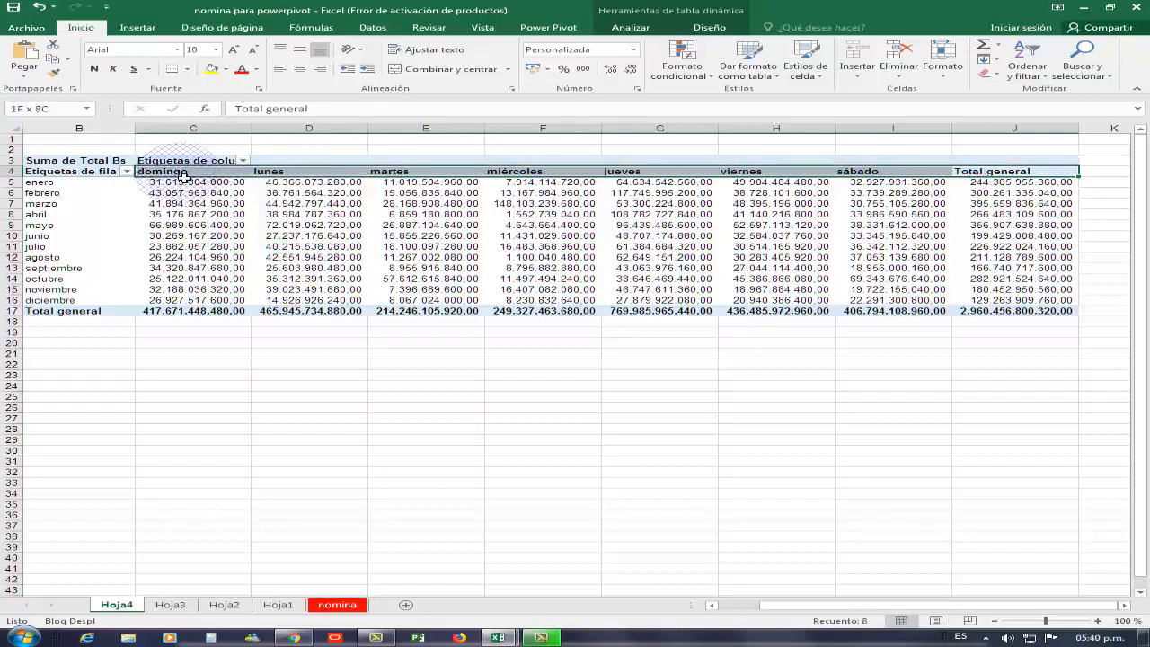
{"action": "left_click", "coordinate": [299, 70]}
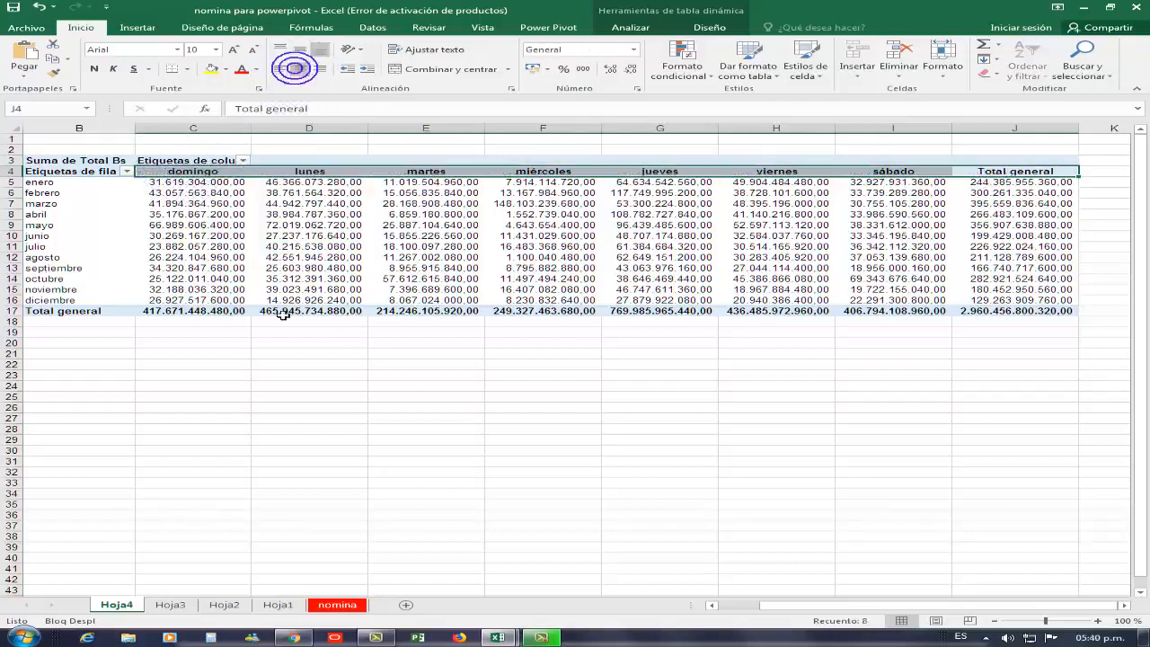
Turn on banded rows for the pivot table and apply the dark blue style from the first row of the Oscuro group
{"action": "left_click", "coordinate": [413, 236]}
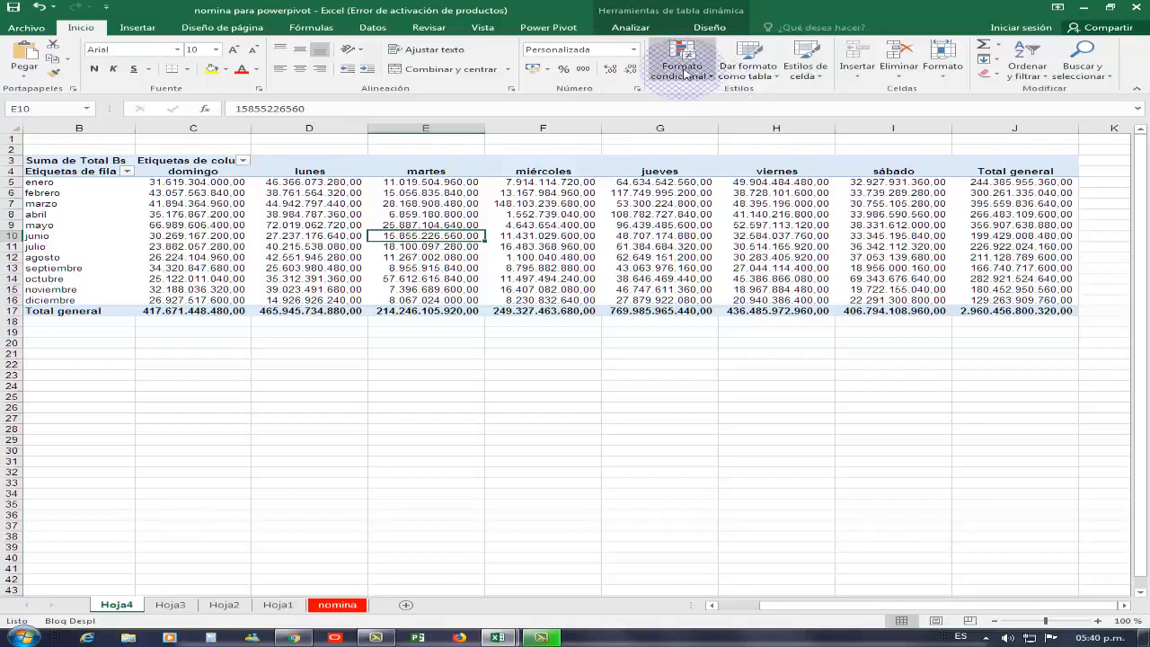
{"action": "left_click", "coordinate": [708, 28]}
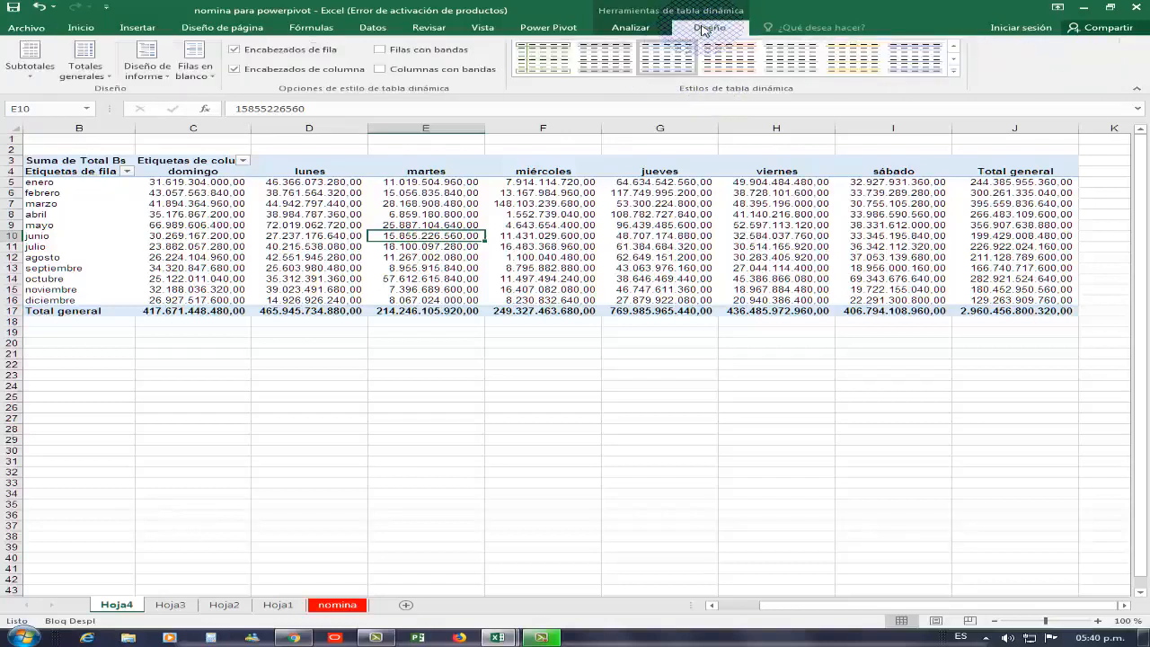
{"action": "left_click", "coordinate": [954, 70]}
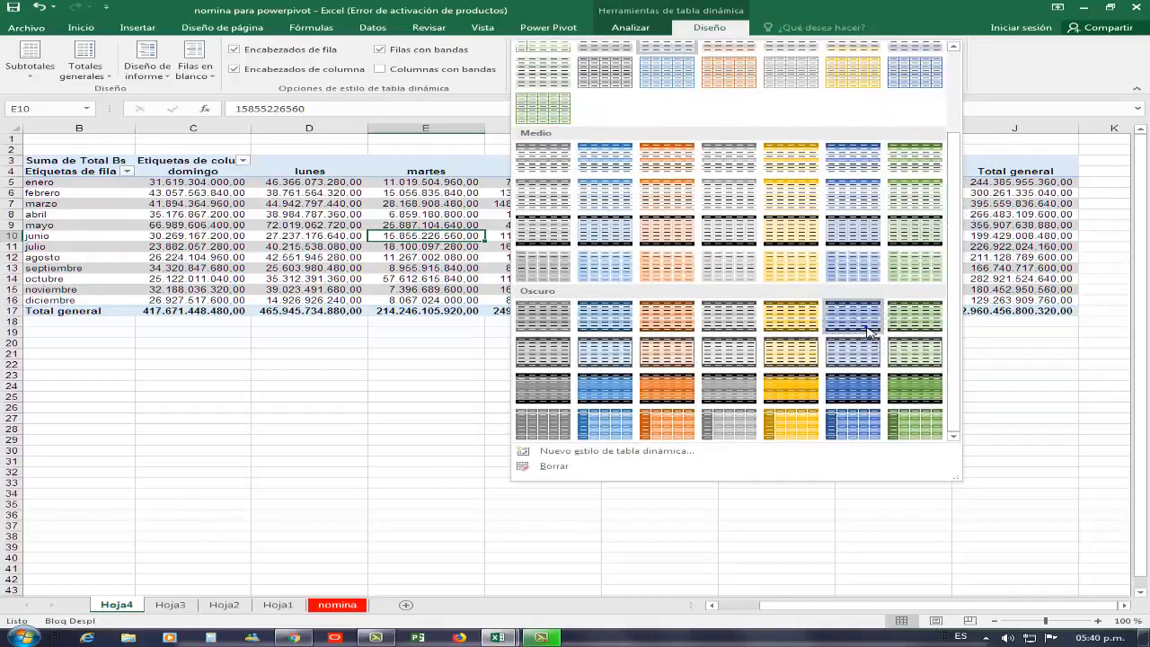
{"action": "left_click", "coordinate": [867, 329]}
{"action": "left_click", "coordinate": [449, 374]}
Insert a clustered column (Columna agrupada) pivot chart based on the pivot table
{"action": "left_click", "coordinate": [539, 235]}
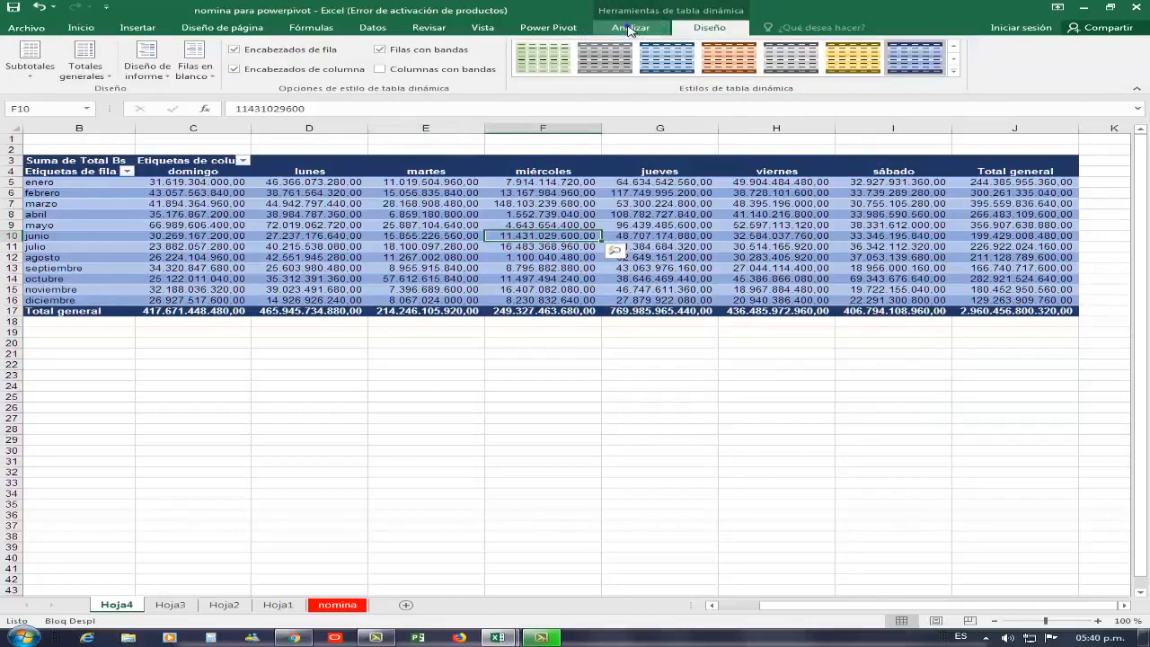
{"action": "left_click", "coordinate": [629, 28]}
{"action": "left_click", "coordinate": [884, 60]}
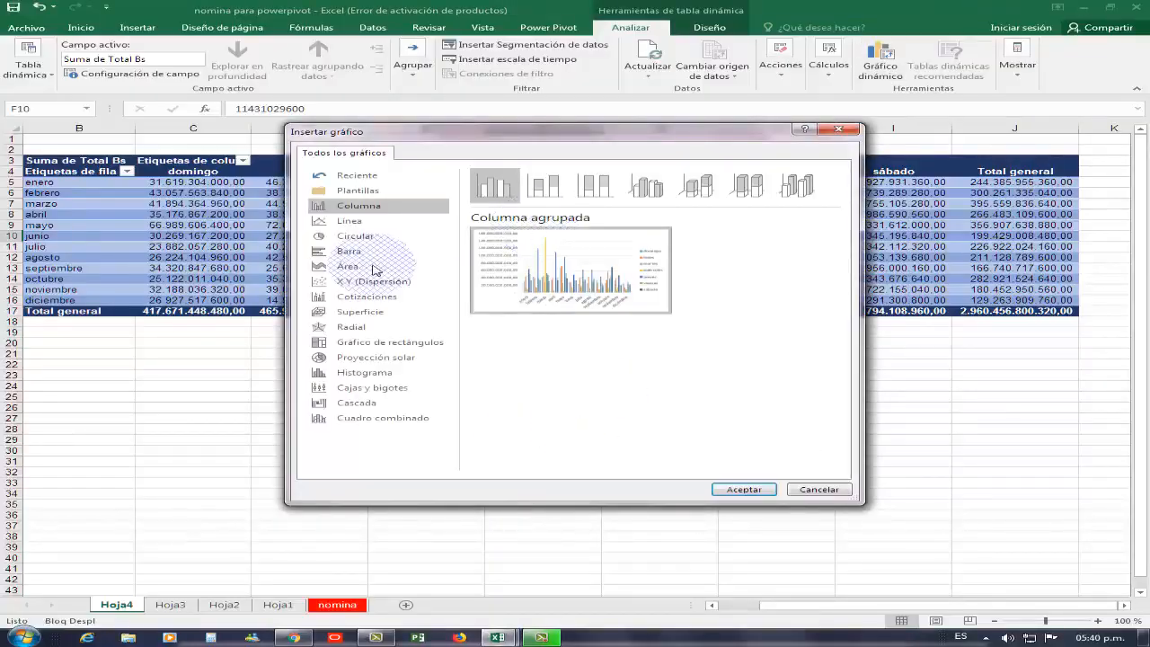
{"action": "left_click", "coordinate": [342, 221]}
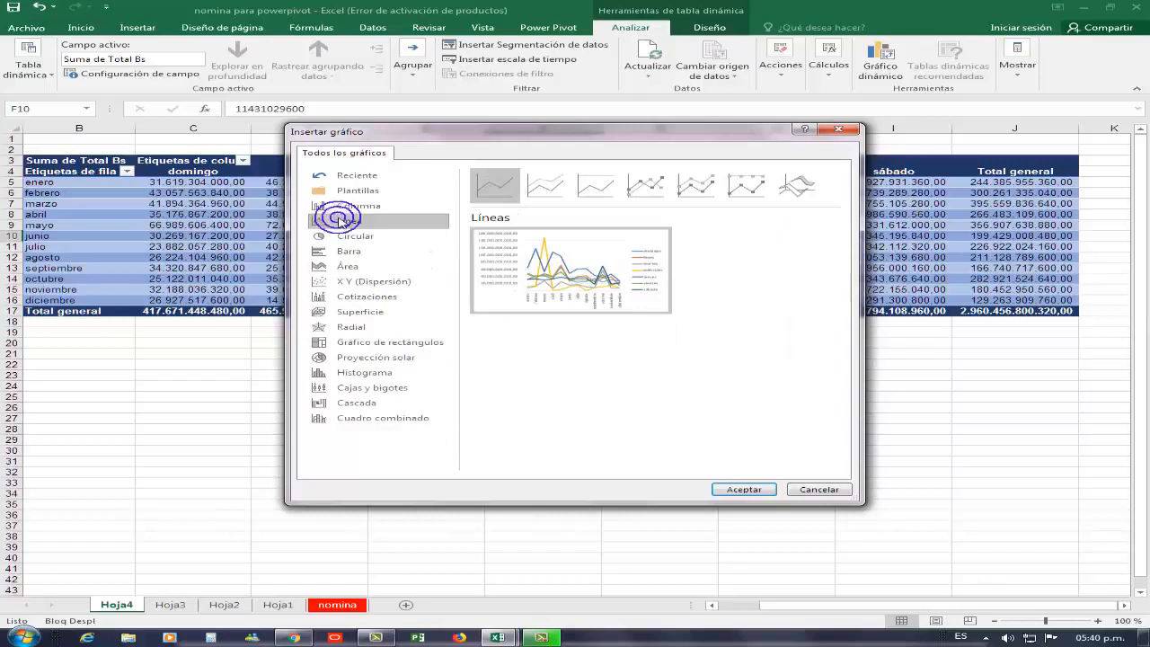
{"action": "left_click", "coordinate": [326, 206]}
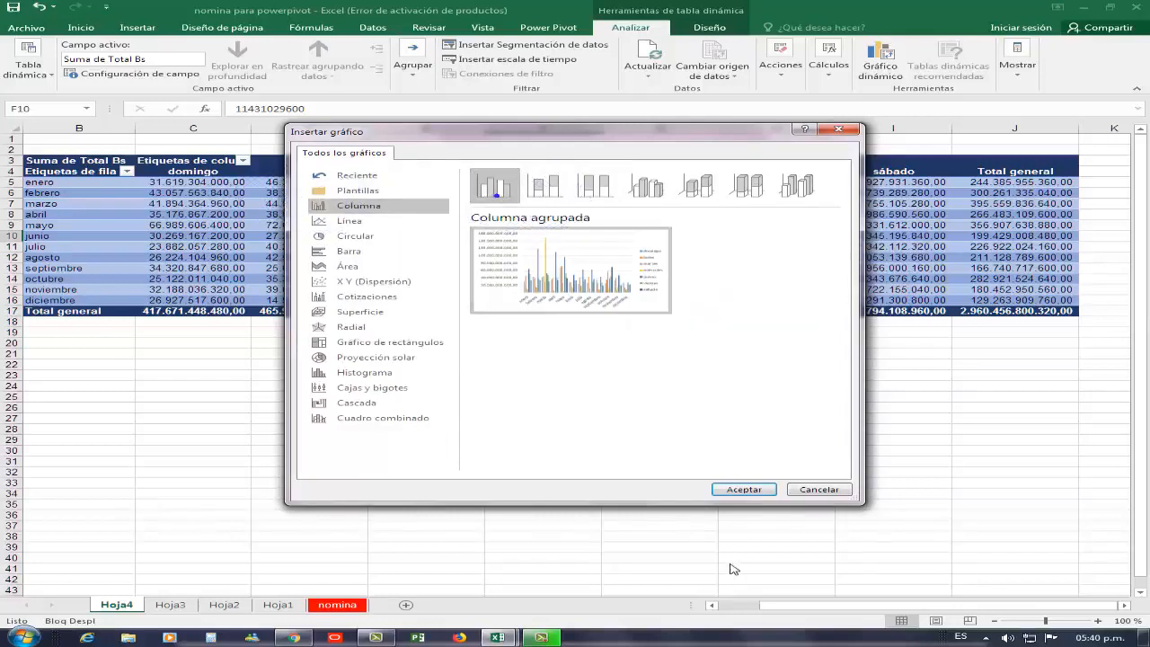
{"action": "left_click", "coordinate": [743, 488]}
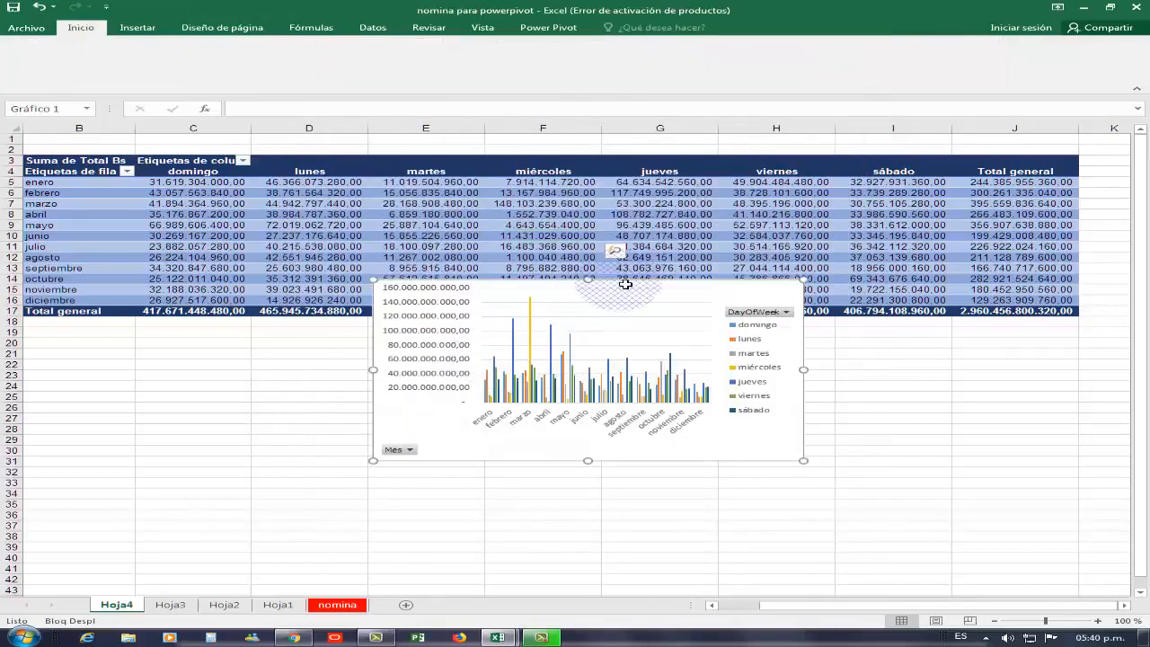
Fit the chart beneath the pivot table across columns B to J, about 31 cm wide, and hide all its field buttons
{"action": "left_click_drag", "start_coordinate": [474, 351], "coordinate": [280, 329]}
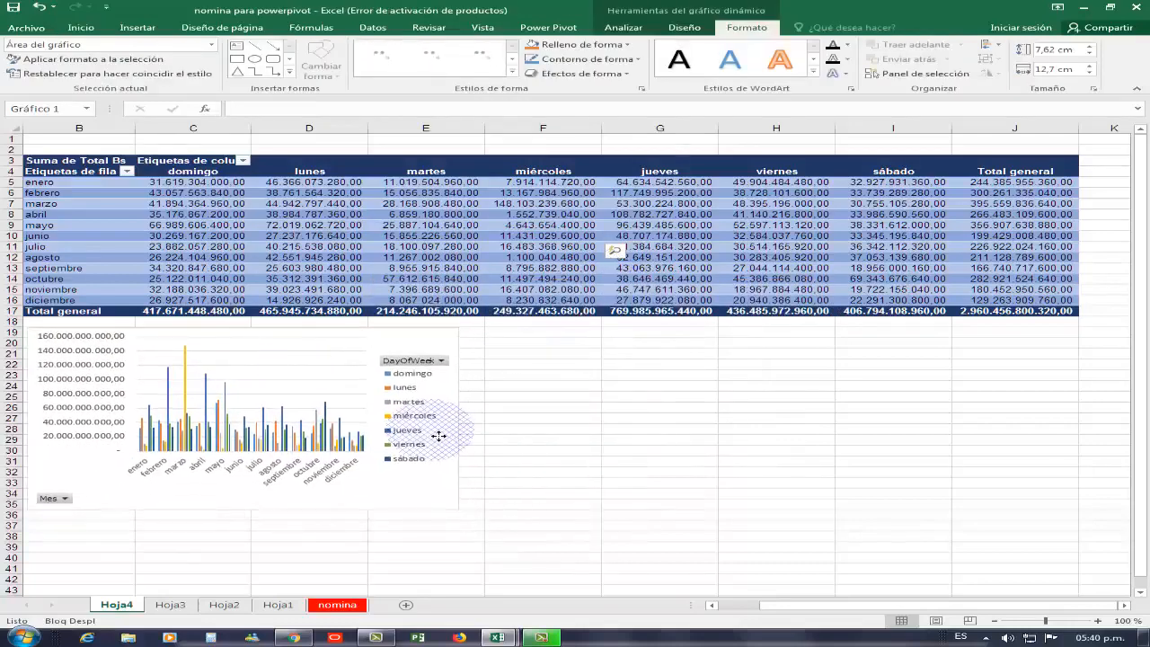
{"action": "left_click_drag", "start_coordinate": [459, 419], "coordinate": [1092, 445]}
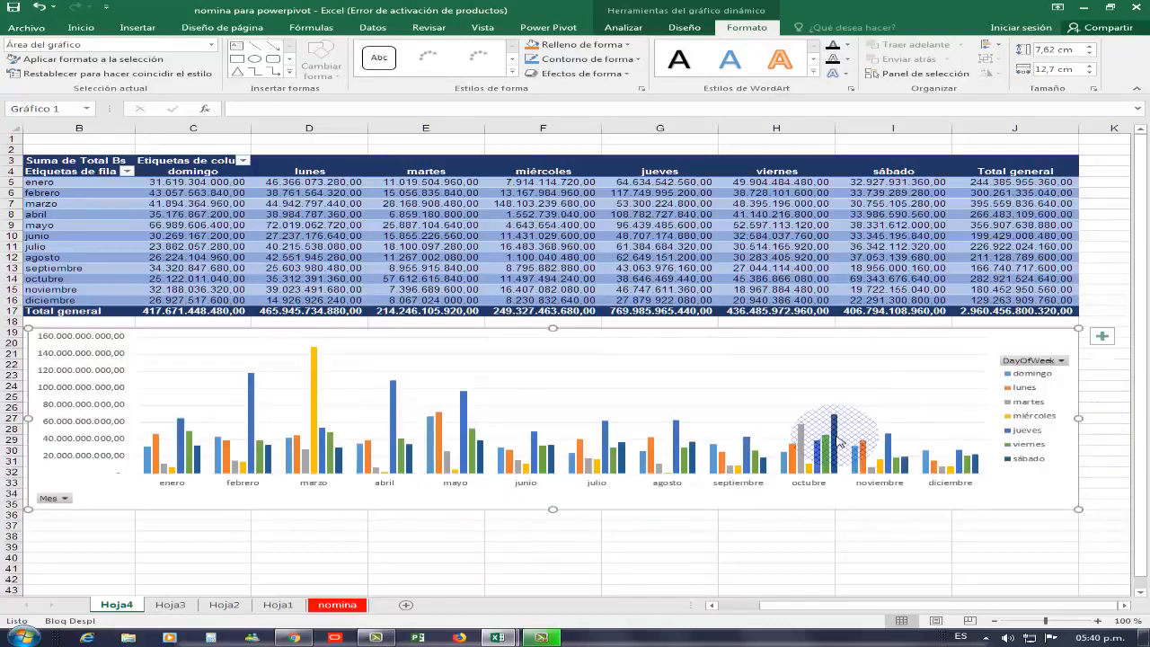
{"action": "right_click", "coordinate": [1017, 362]}
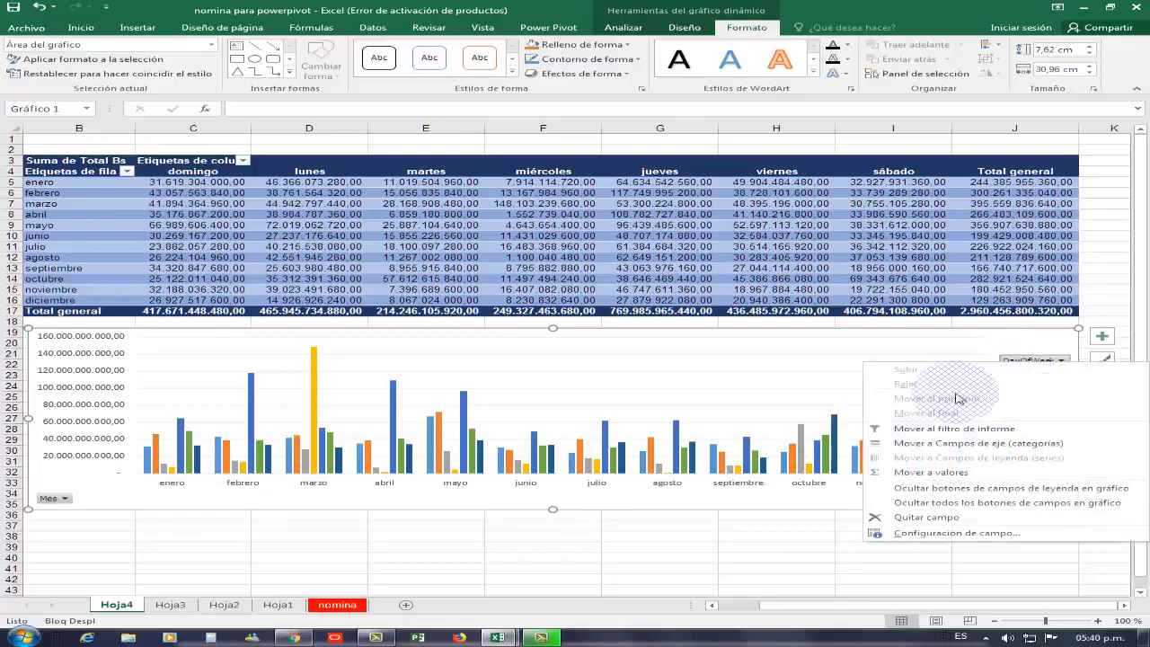
{"action": "left_click", "coordinate": [921, 505]}
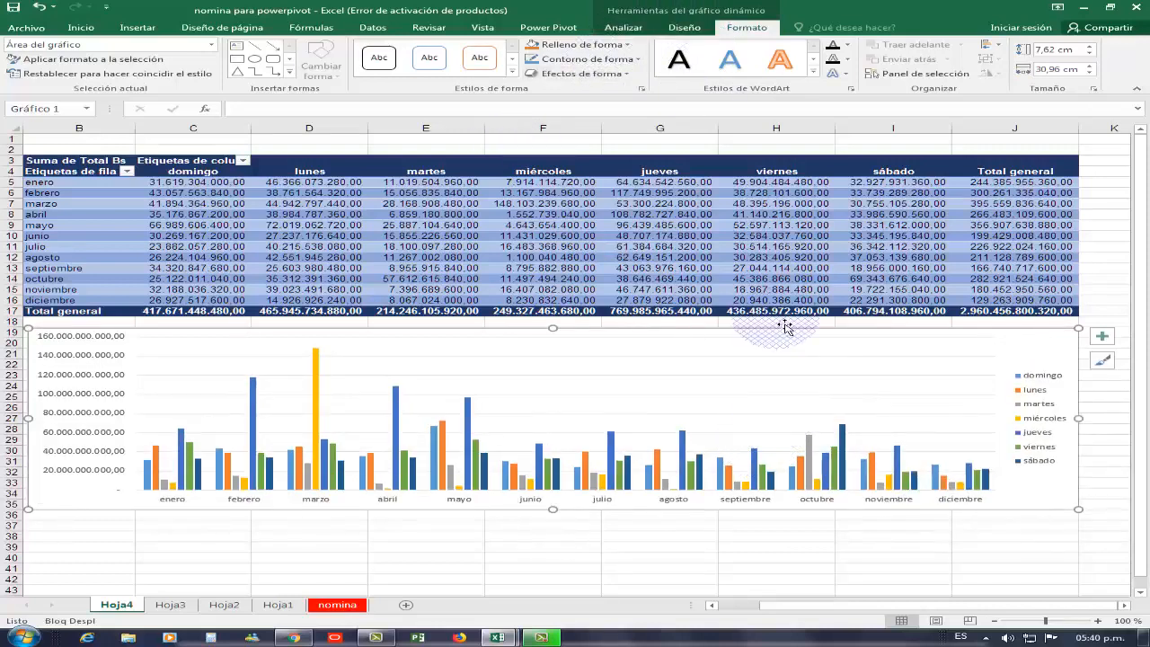
Apply the chart style with the dark background to the pivot chart and deselect the chart
{"action": "left_click", "coordinate": [684, 28]}
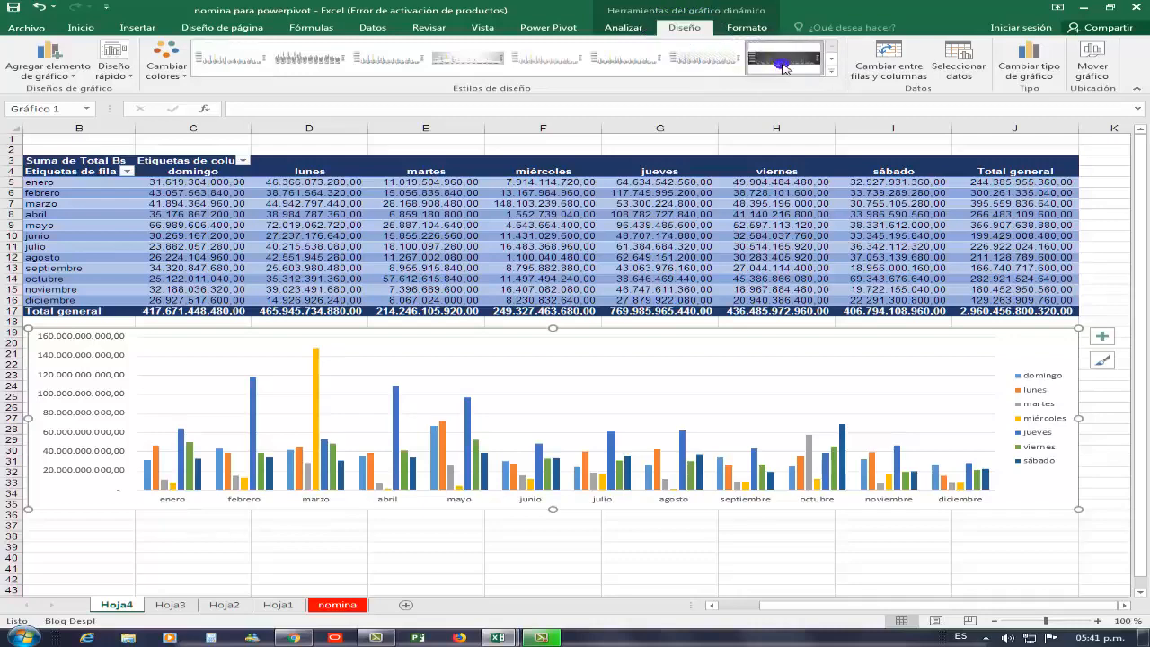
{"action": "left_click", "coordinate": [783, 68]}
{"action": "left_click", "coordinate": [819, 568]}
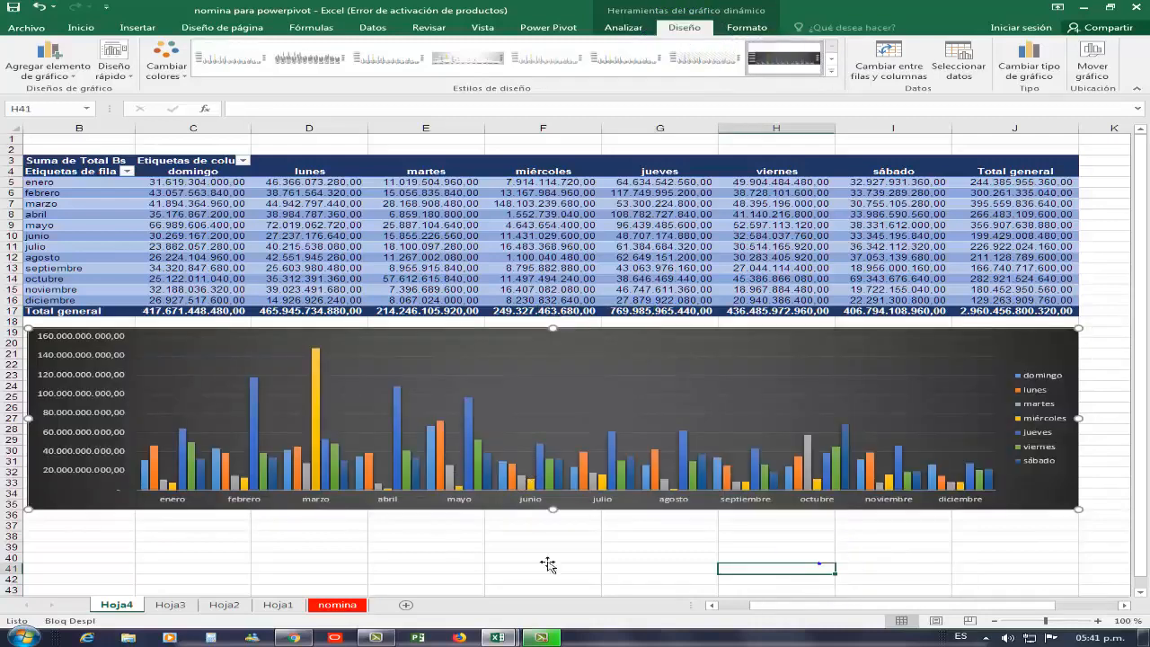